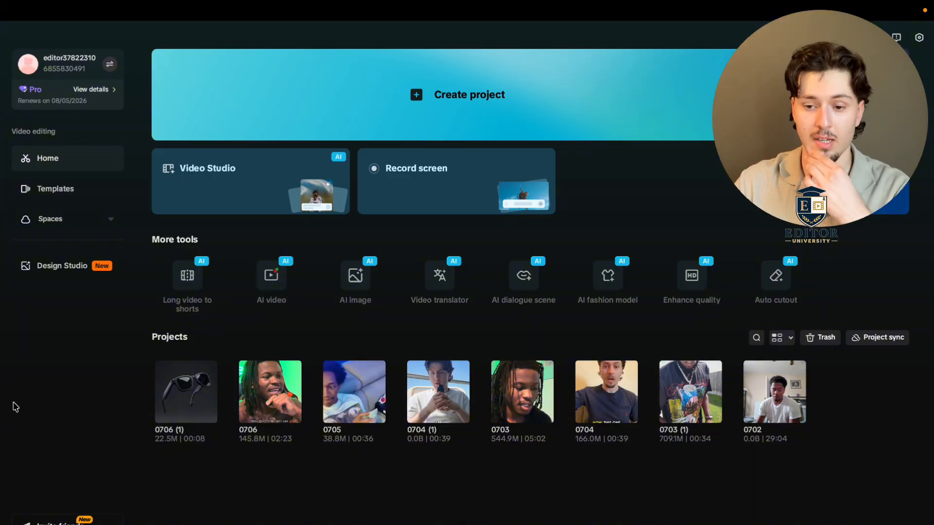
- View the projects and media stored in the account's cloud space and return to the home page
{"action": "left_click", "coordinate": [103, 225]}
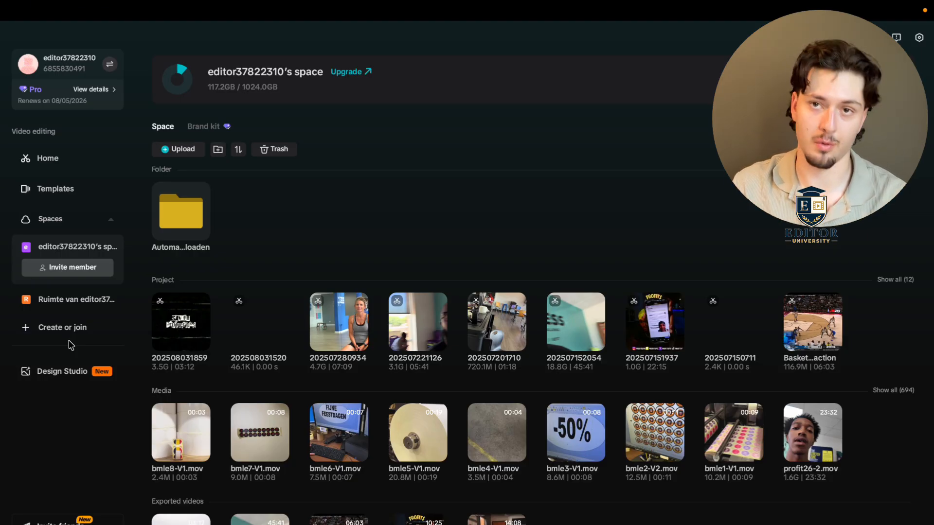
{"action": "left_click", "coordinate": [73, 162]}
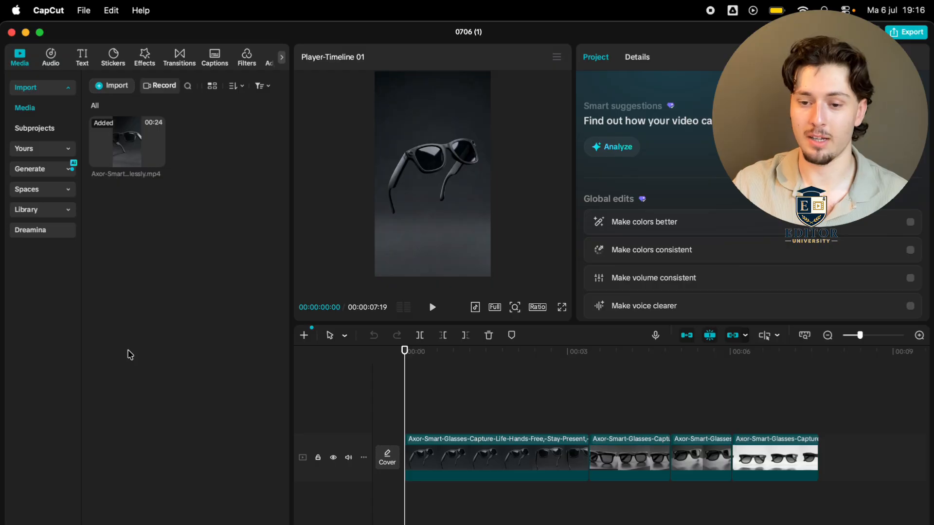
- Create a new folder in the project's imported media
{"action": "left_click", "coordinate": [48, 92]}
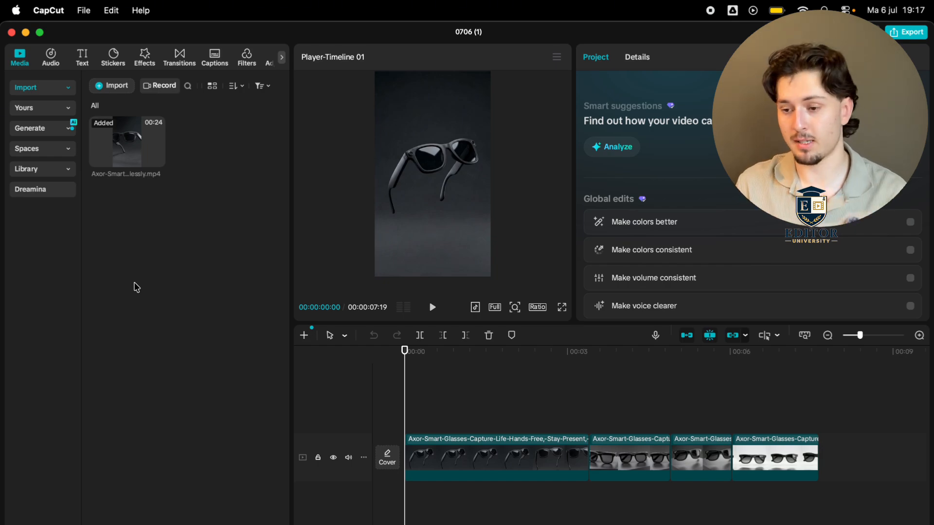
{"action": "right_click", "coordinate": [194, 177]}
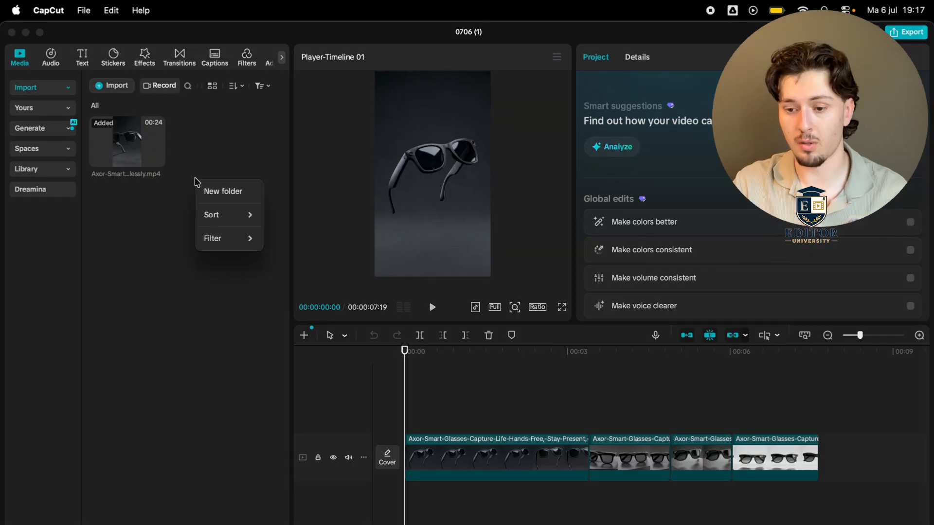
{"action": "left_click", "coordinate": [221, 193]}
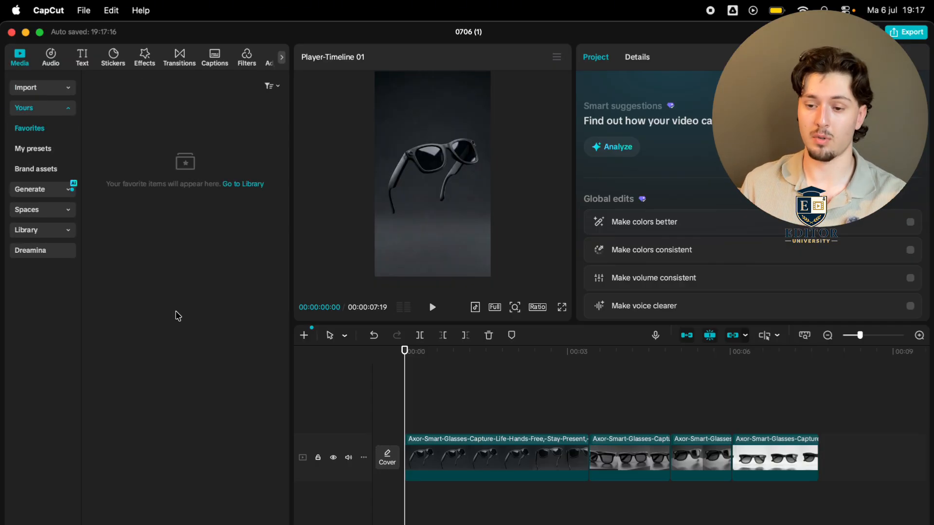
- Review the project's media sources: saved presets, brand assets, favorites, AI generation and the cloud space
{"action": "left_click", "coordinate": [40, 149]}
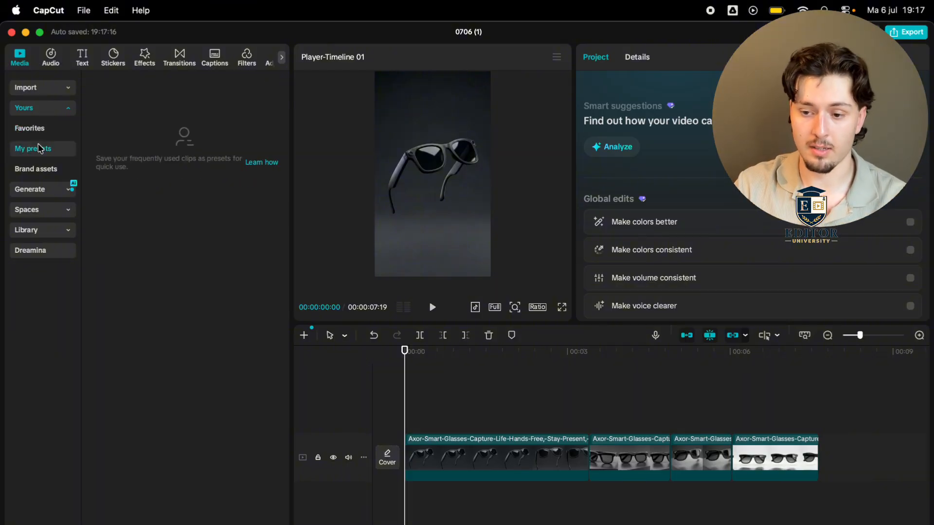
{"action": "left_click", "coordinate": [36, 168]}
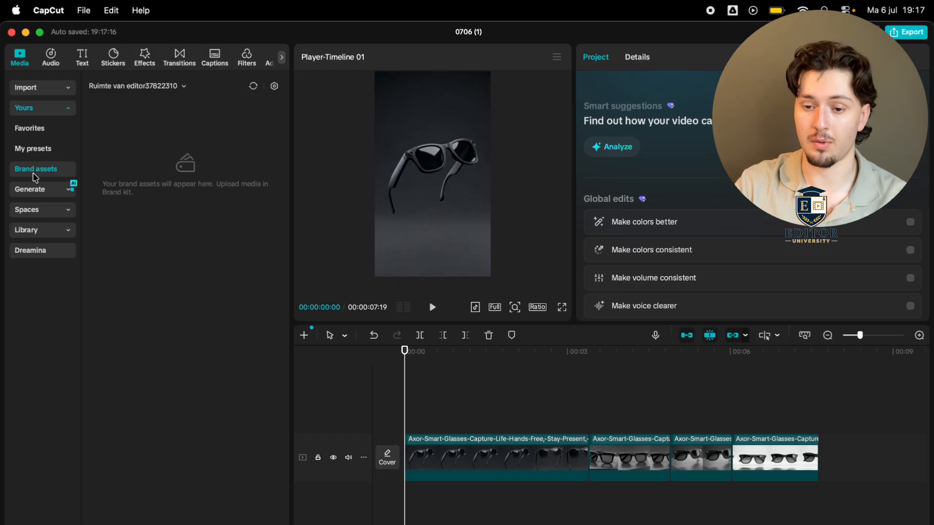
{"action": "left_click", "coordinate": [38, 128]}
{"action": "left_click", "coordinate": [40, 108]}
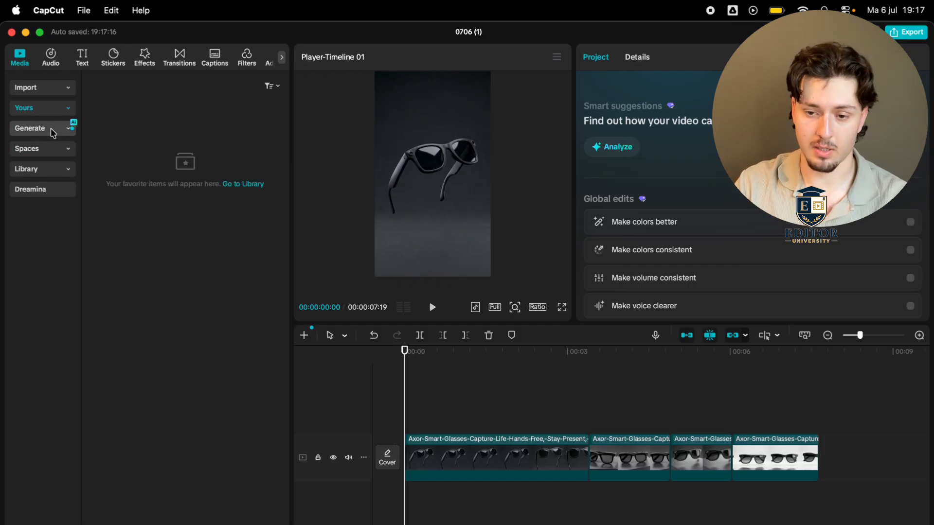
{"action": "left_click", "coordinate": [62, 129]}
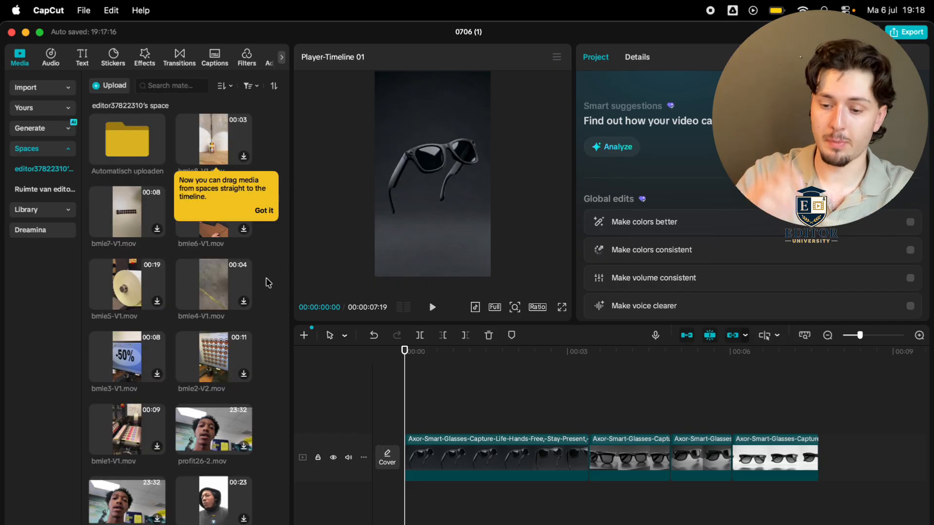
{"action": "left_click", "coordinate": [268, 283]}
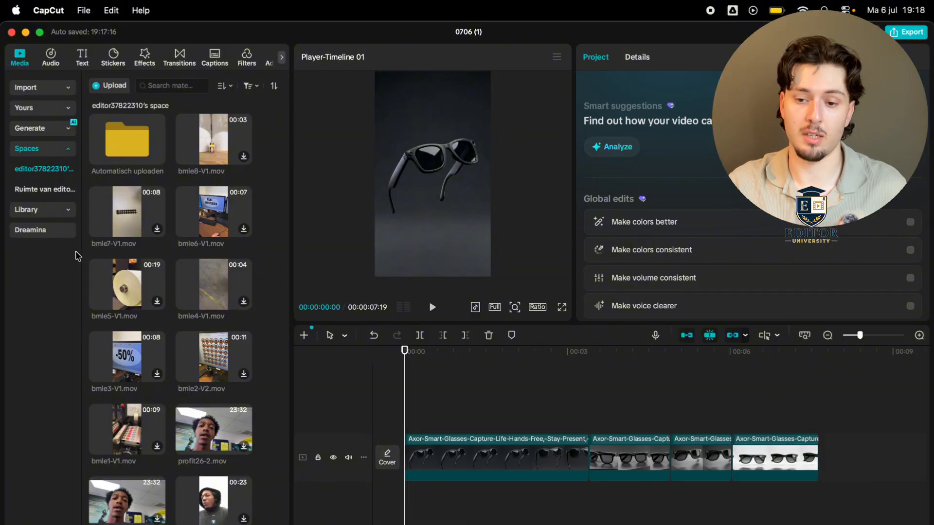
- Place a plain black stock clip from the library's trending media above the glasses footage and delete it
{"action": "left_click", "coordinate": [43, 175]}
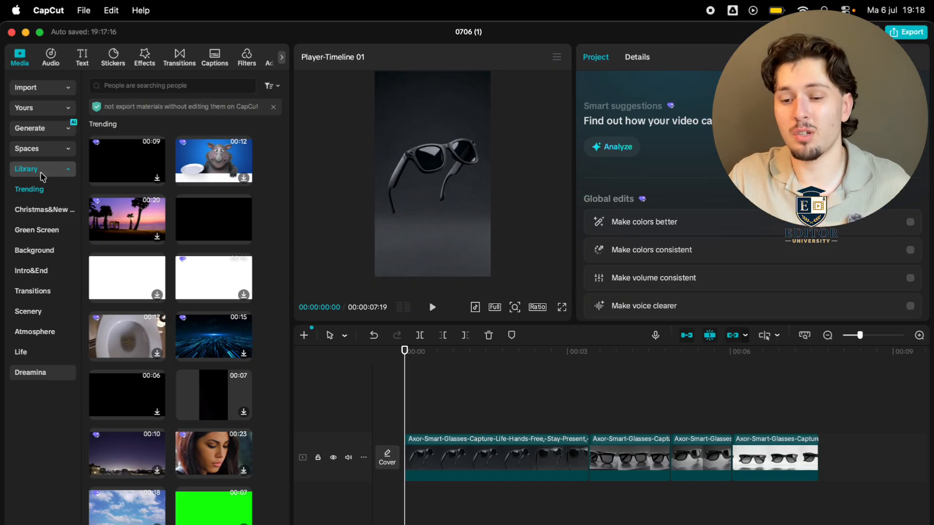
{"action": "left_click_drag", "start_coordinate": [187, 232], "coordinate": [398, 427]}
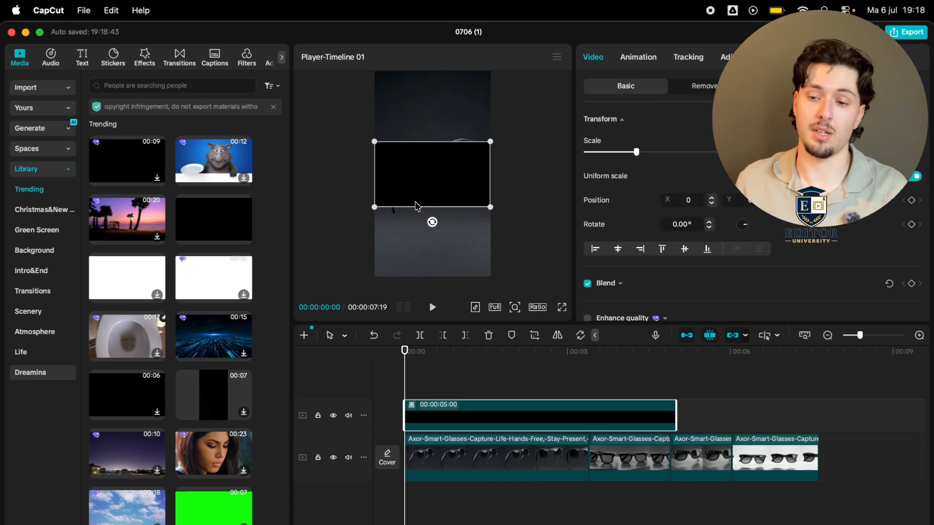
{"action": "key", "text": "Delete"}
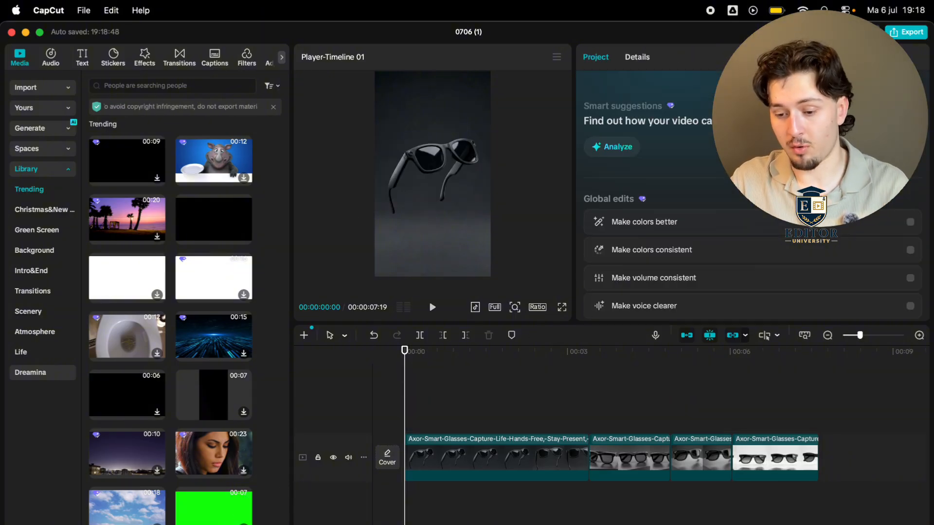
- Examine the trending and background stock media, the Dreamina sync option and the imported project media
{"action": "scroll", "coordinate": [166, 384], "scroll_direction": "down", "scroll_amount": 5}
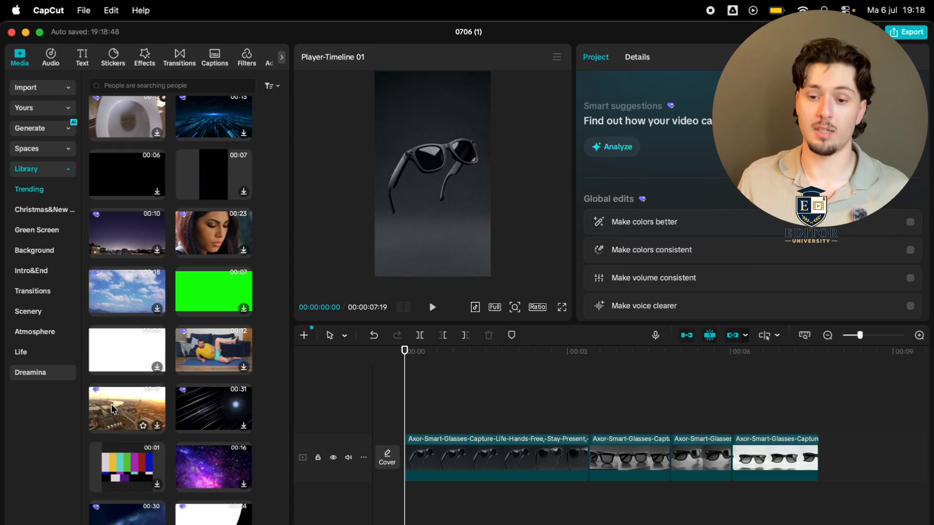
{"action": "left_click", "coordinate": [34, 250]}
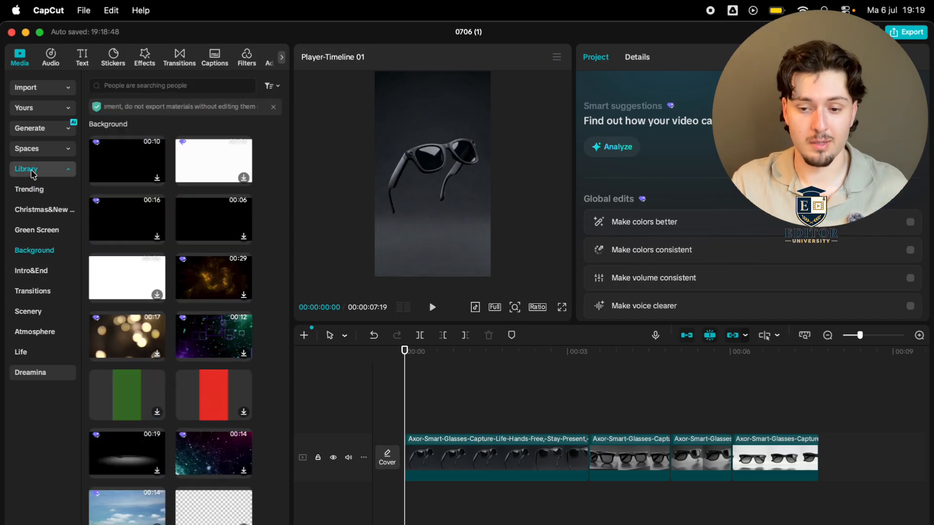
{"action": "left_click", "coordinate": [31, 194]}
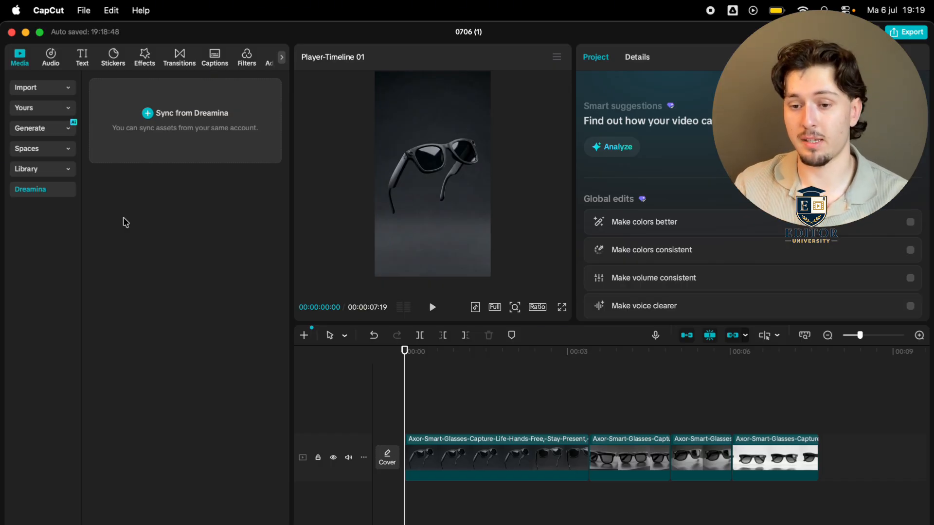
{"action": "left_click", "coordinate": [48, 92]}
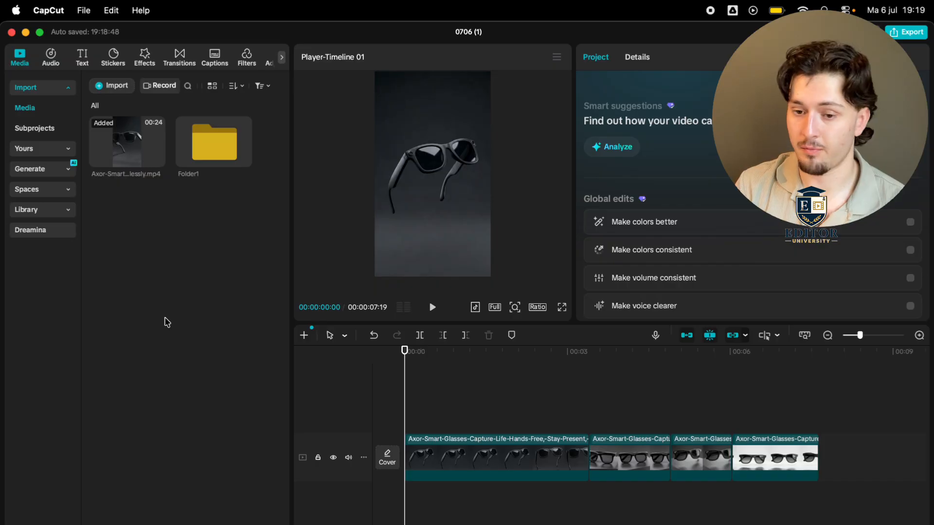
{"action": "left_click", "coordinate": [58, 211]}
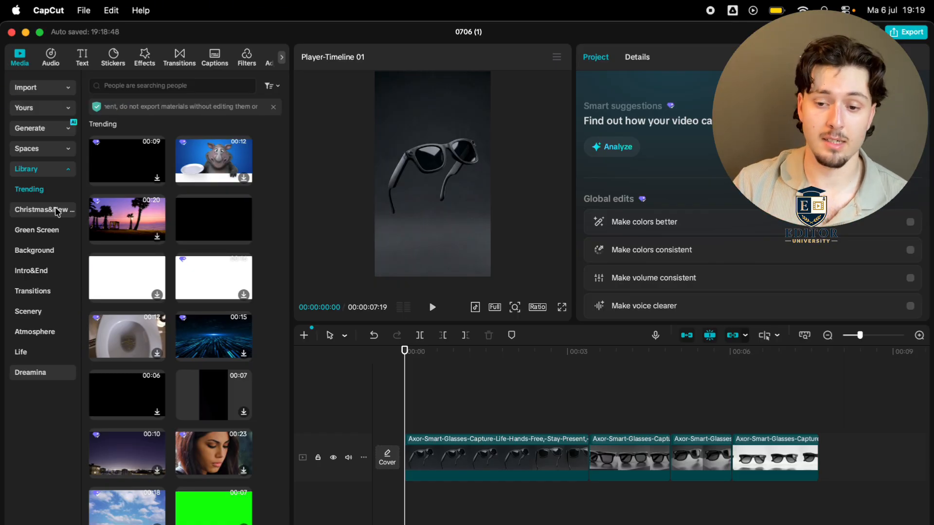
{"action": "left_click", "coordinate": [34, 169]}
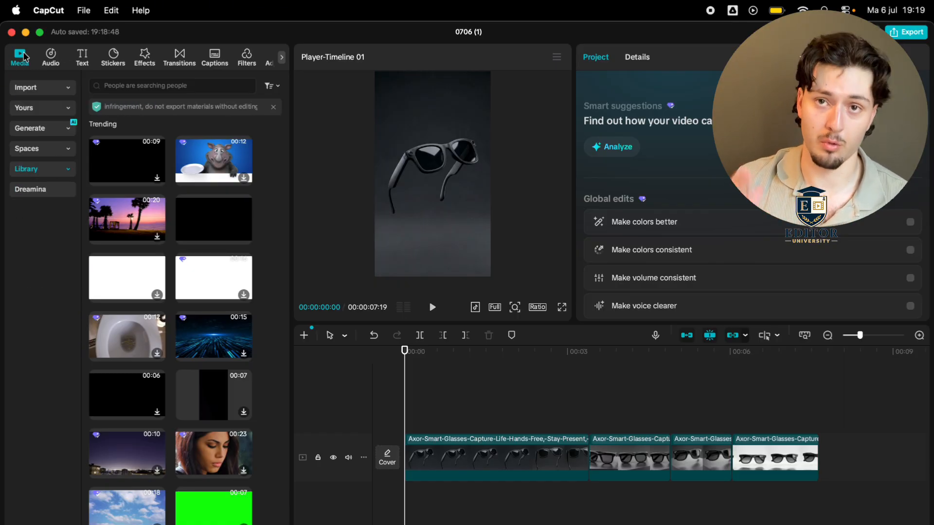
- Examine the audio sources, including the favorite sound effects and the music library's categories
{"action": "left_click", "coordinate": [51, 57]}
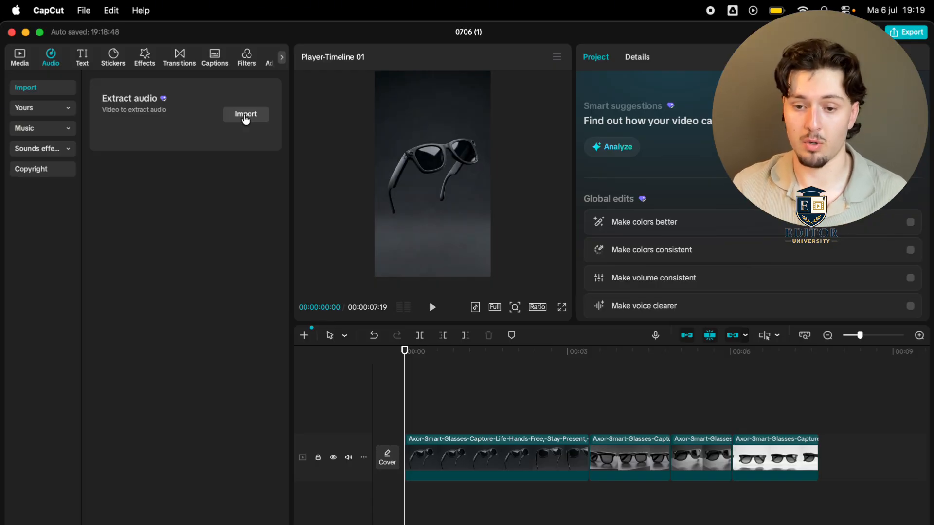
{"action": "left_click", "coordinate": [70, 107]}
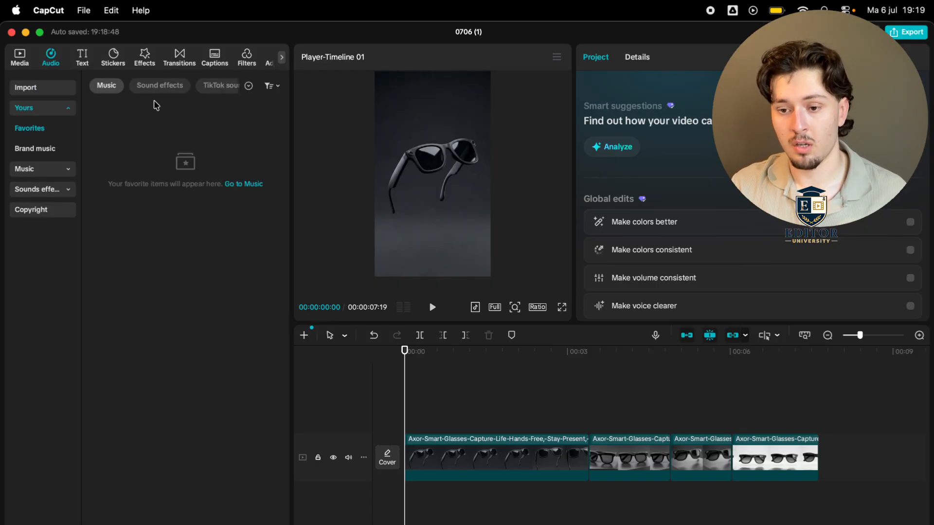
{"action": "left_click", "coordinate": [161, 86]}
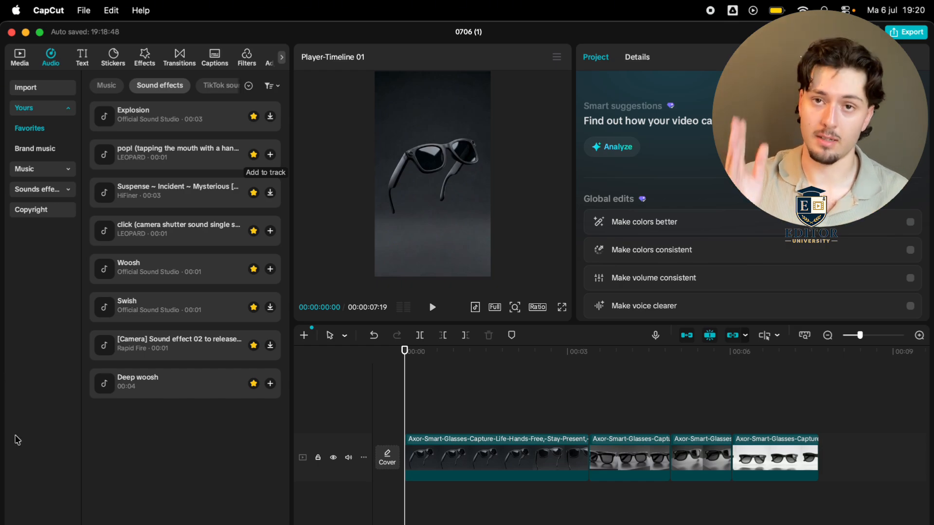
{"action": "left_click", "coordinate": [53, 170]}
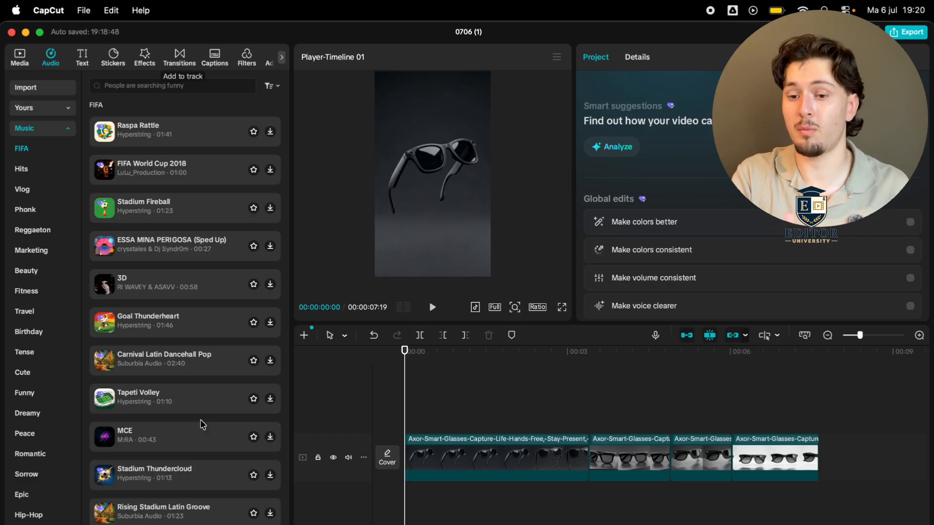
{"action": "left_click", "coordinate": [69, 128]}
- Add the trending sound effect Keyboard Typing 01 to the favorites and open the audio copyright check
{"action": "left_click", "coordinate": [73, 148]}
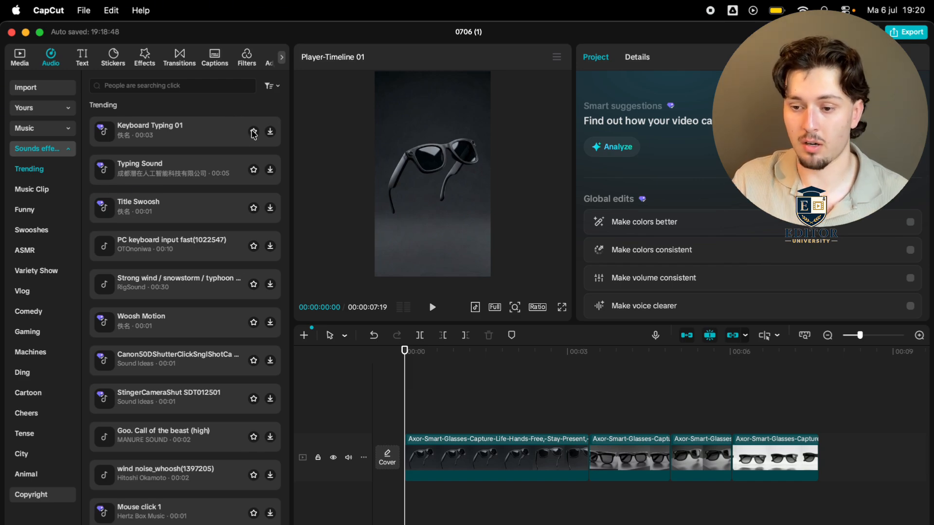
{"action": "left_click", "coordinate": [40, 108]}
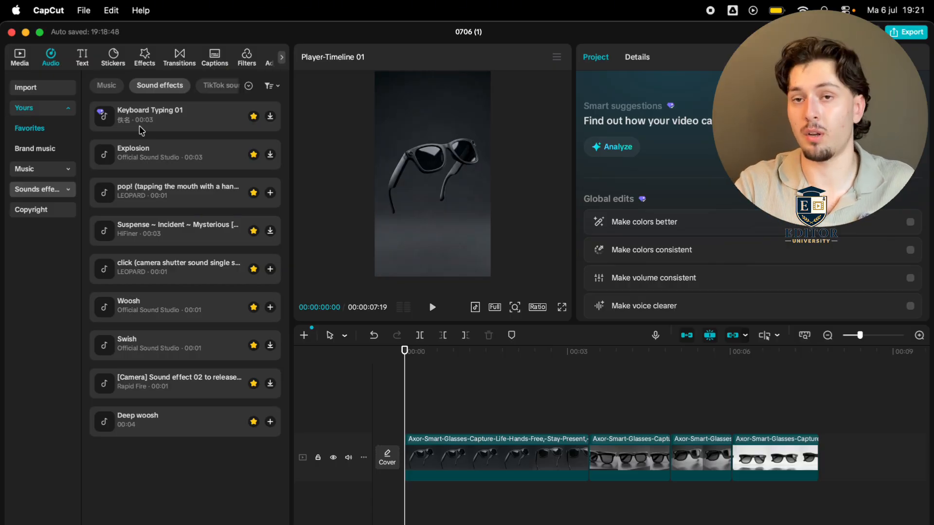
{"action": "left_click", "coordinate": [66, 209]}
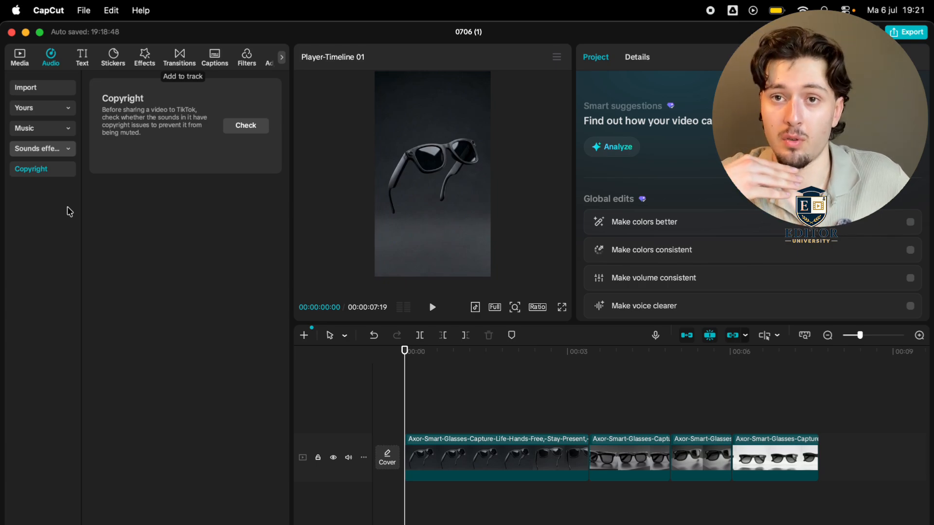
- Add a default text clip above the start of the glasses footage and change its wording to "Glasses"
{"action": "left_click", "coordinate": [83, 56]}
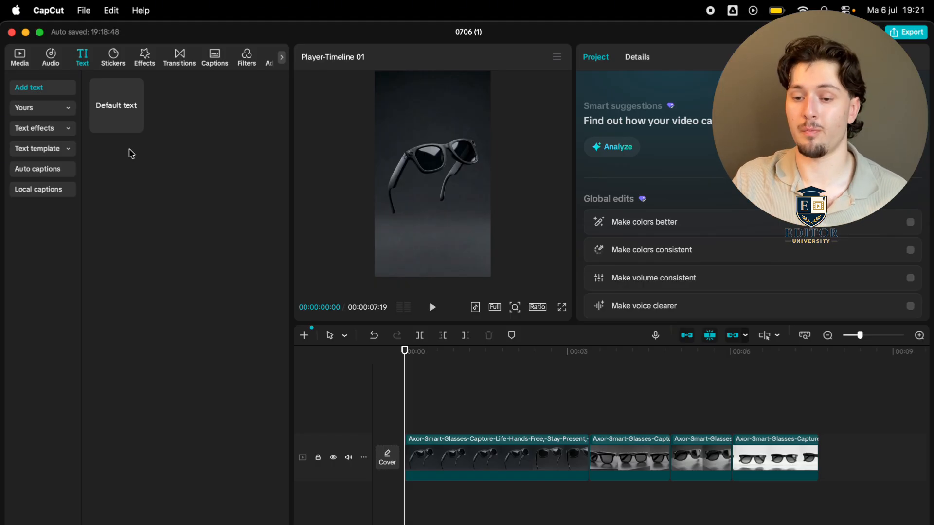
{"action": "left_click_drag", "start_coordinate": [143, 116], "coordinate": [383, 427]}
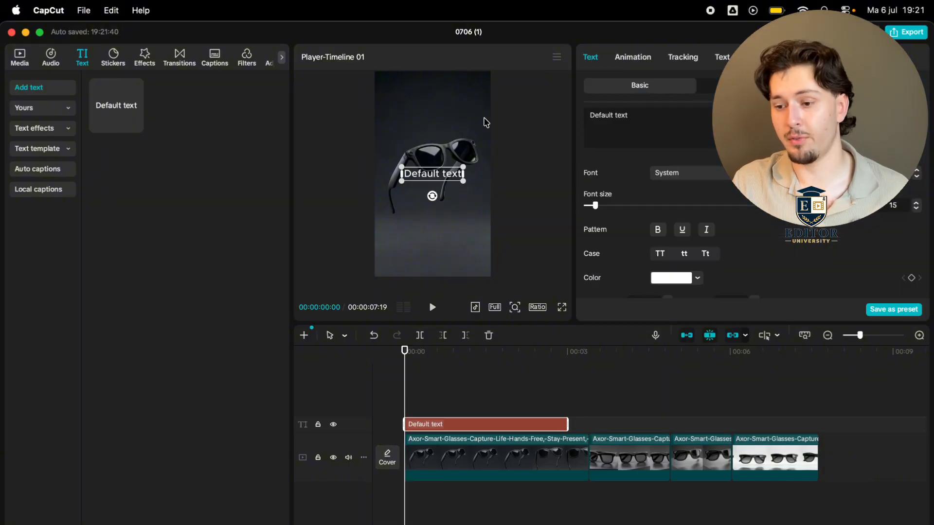
{"action": "type", "text": "Gla"}
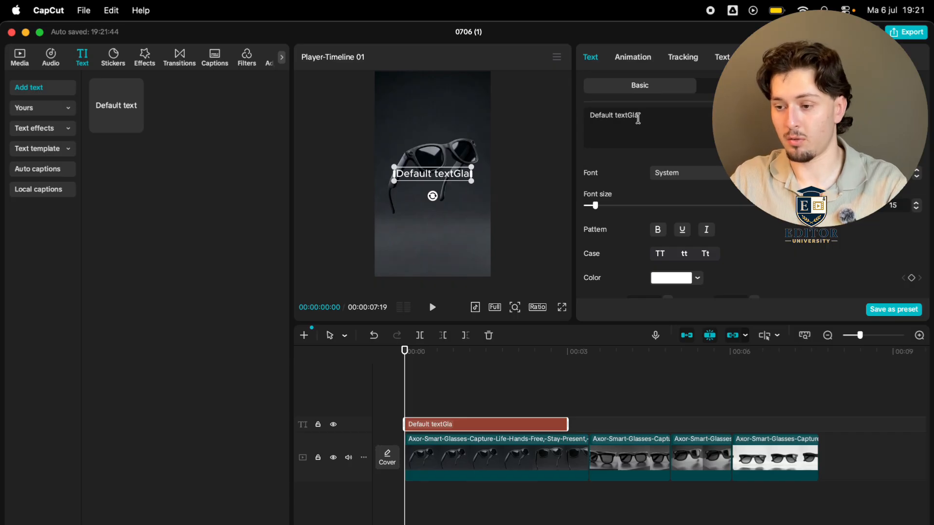
{"action": "left_click_drag", "start_coordinate": [628, 115], "coordinate": [589, 116]}
{"action": "key", "text": "BackSpace"}
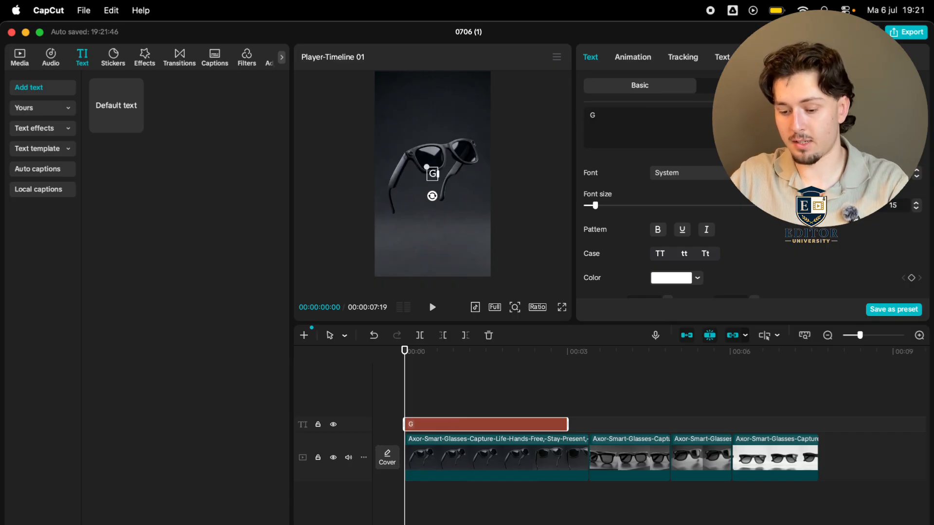
{"action": "type", "text": "sses"}
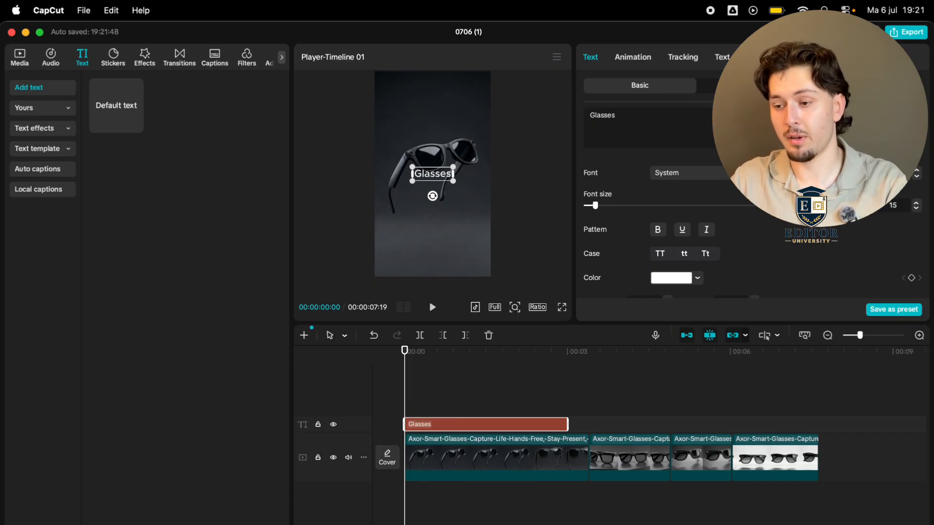
- Set the "Glasses" title's font to Montserrat and enlarge the title in the preview to about 243% scale
{"action": "left_click", "coordinate": [467, 396]}
{"action": "left_click_drag", "start_coordinate": [467, 396], "coordinate": [453, 407]}
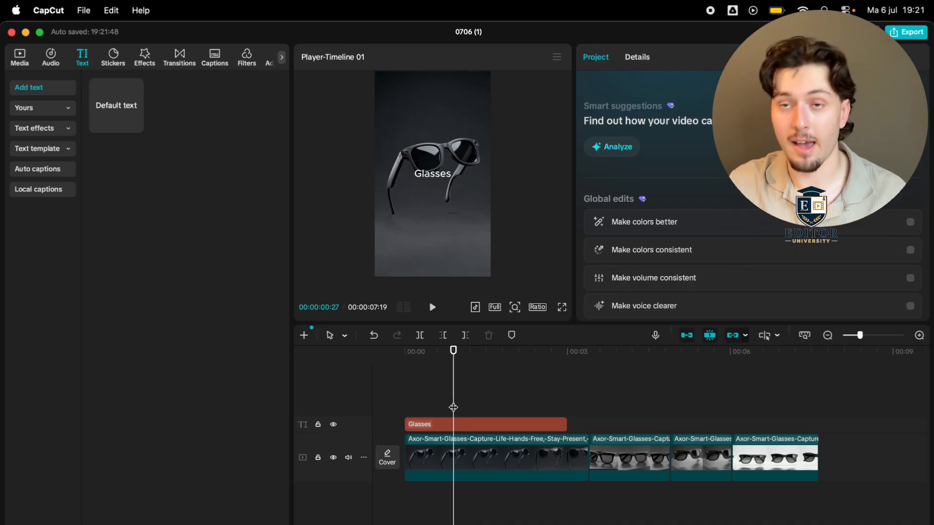
{"action": "left_click", "coordinate": [465, 430]}
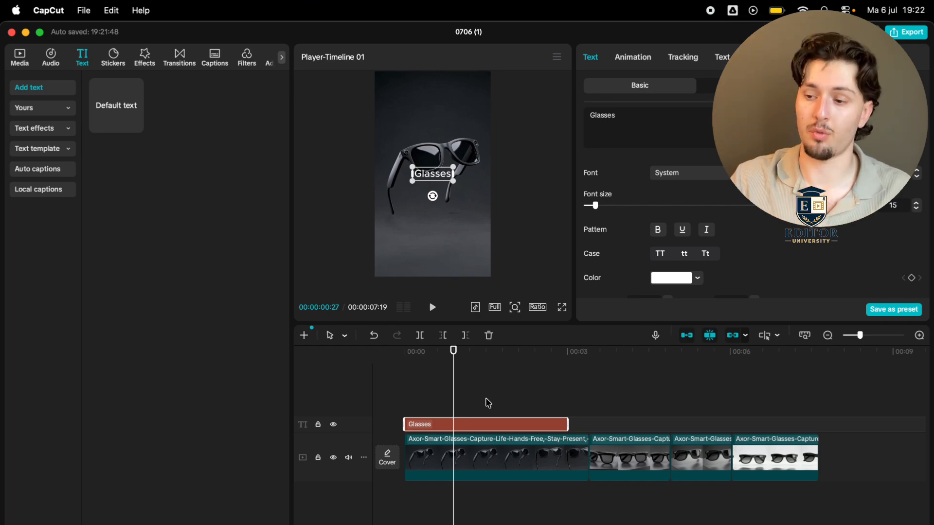
{"action": "left_click", "coordinate": [680, 176]}
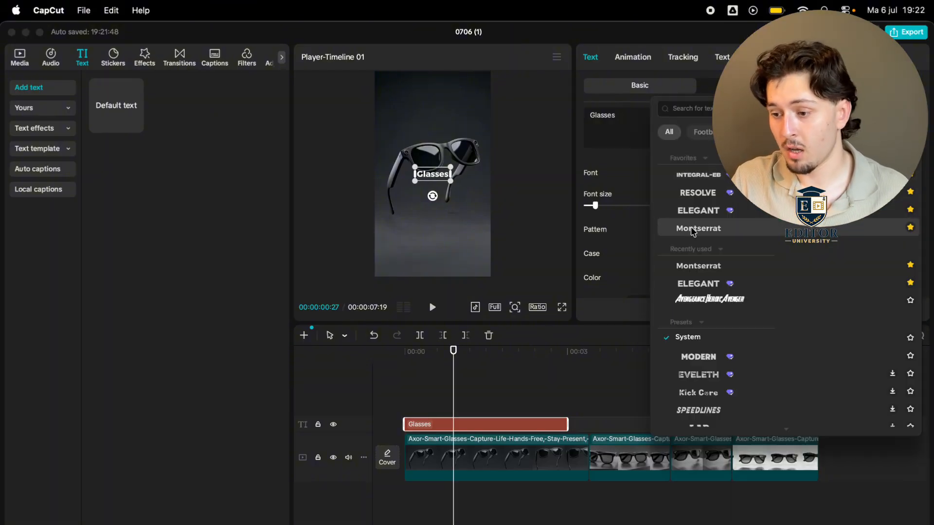
{"action": "left_click", "coordinate": [690, 228]}
{"action": "left_click_drag", "start_coordinate": [450, 181], "coordinate": [476, 192]}
{"action": "scroll", "coordinate": [673, 247], "scroll_direction": "down", "scroll_amount": 5}
{"action": "scroll", "coordinate": [674, 248], "scroll_direction": "down", "scroll_amount": 1}
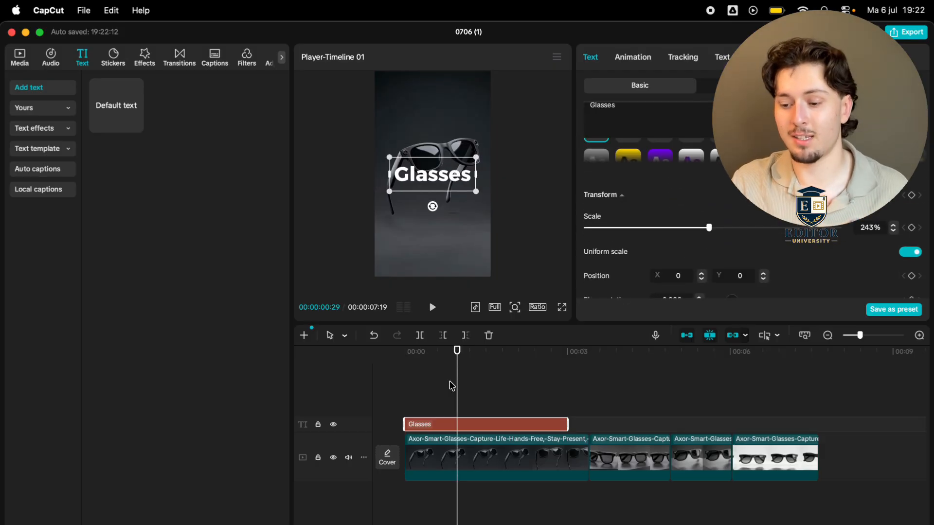
- Examine the default text option, the favorite text effects and the trending text effects
{"action": "left_click", "coordinate": [429, 411]}
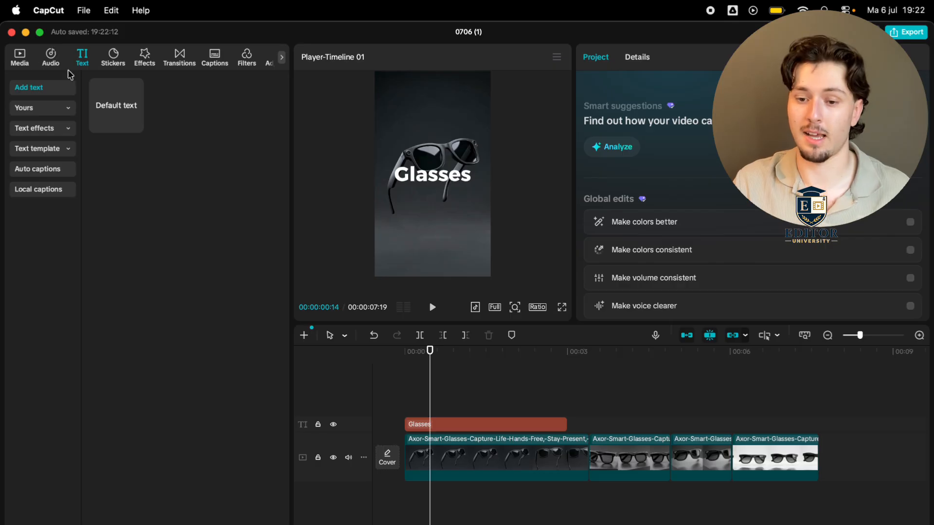
{"action": "mouse_move", "coordinate": [117, 114]}
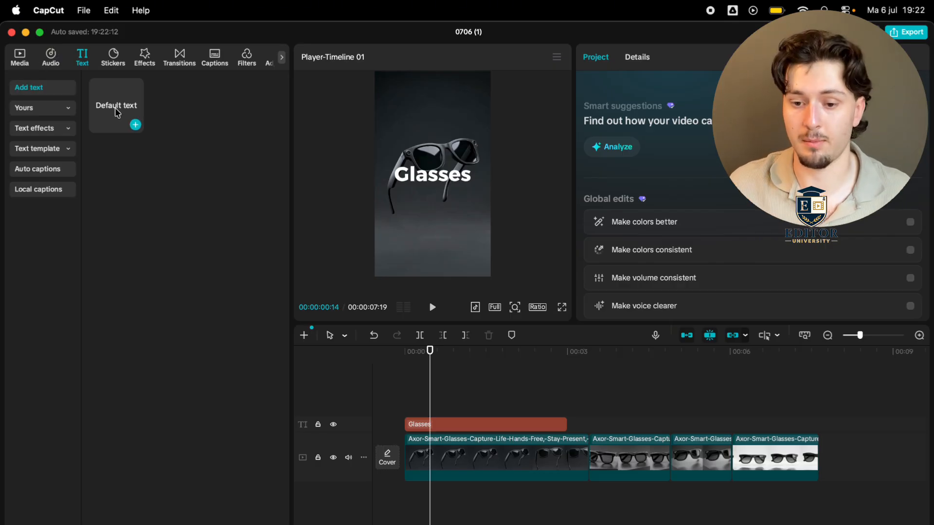
{"action": "left_click", "coordinate": [67, 108]}
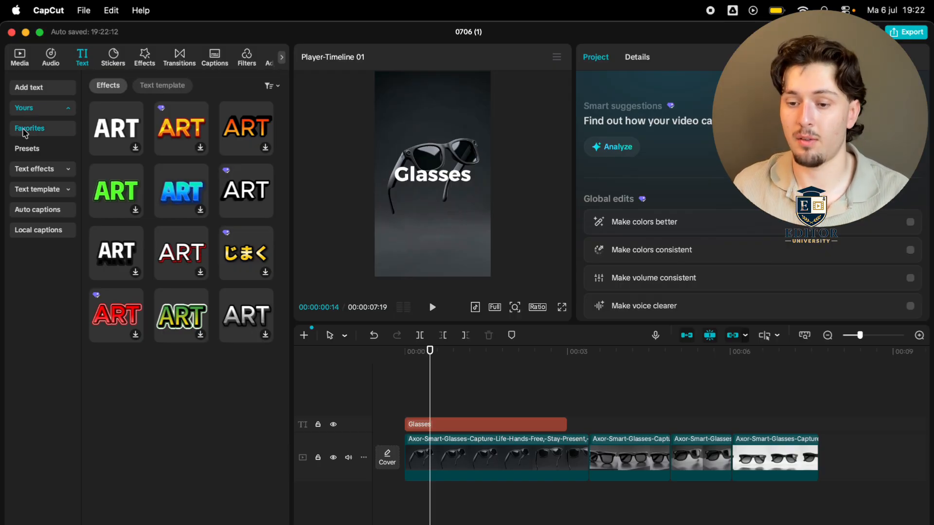
{"action": "left_click", "coordinate": [34, 169]}
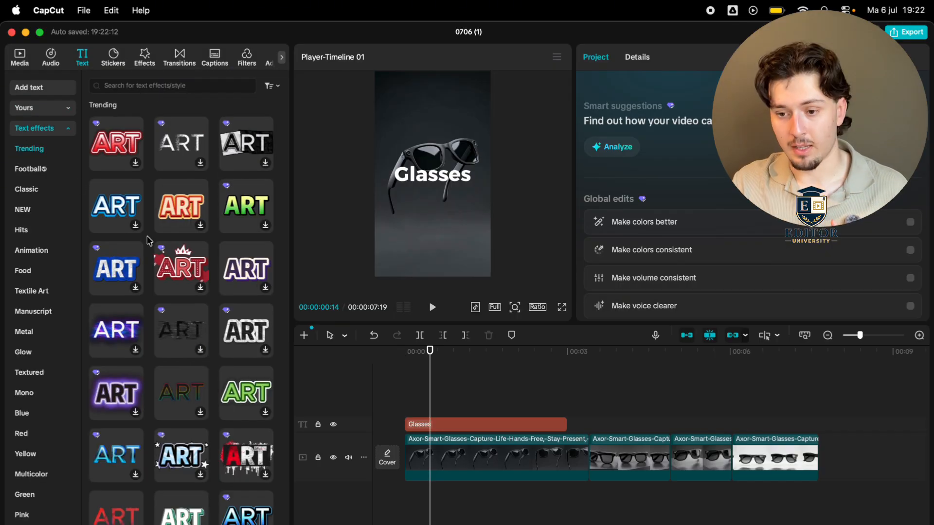
- Try the blue trending text effect as a separate text clip above the "Glasses" title, and delete that clip
{"action": "left_click", "coordinate": [491, 431]}
{"action": "left_click", "coordinate": [495, 428]}
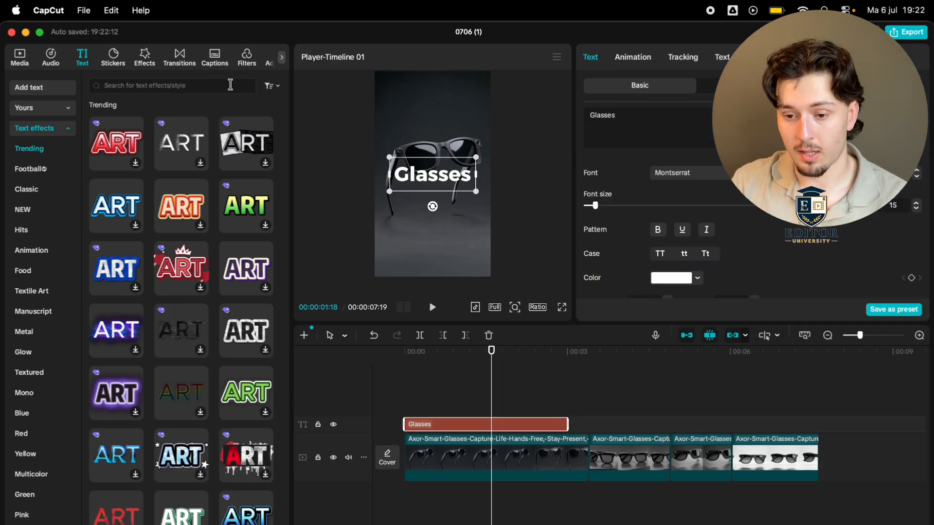
{"action": "left_click", "coordinate": [118, 197]}
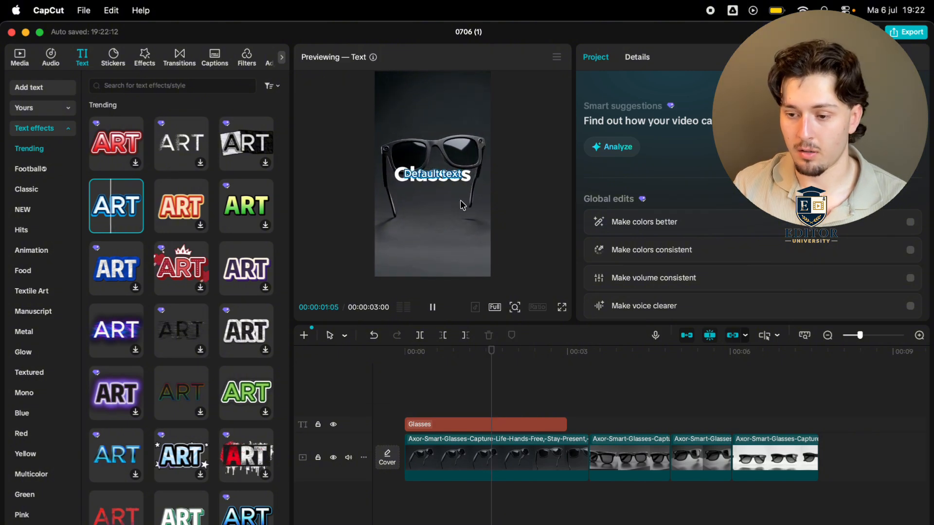
{"action": "left_click_drag", "start_coordinate": [116, 209], "coordinate": [424, 390]}
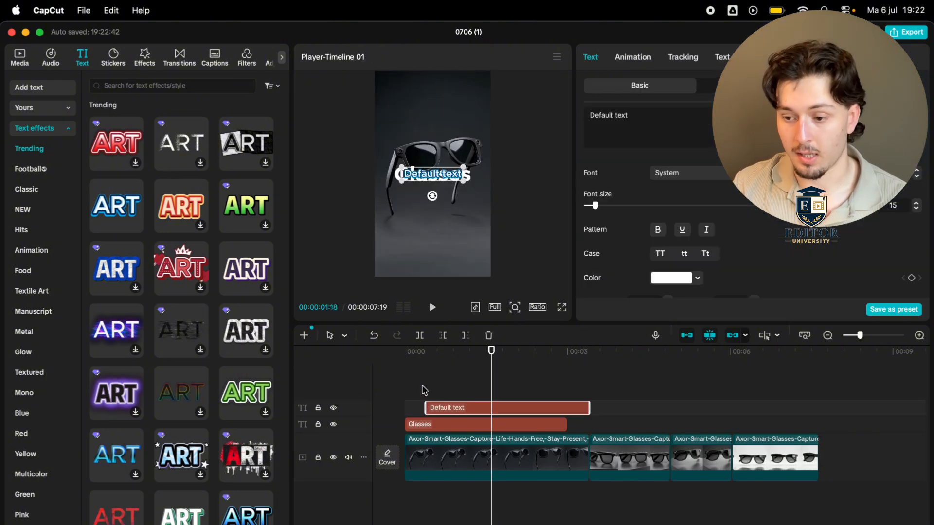
{"action": "key", "text": "Delete"}
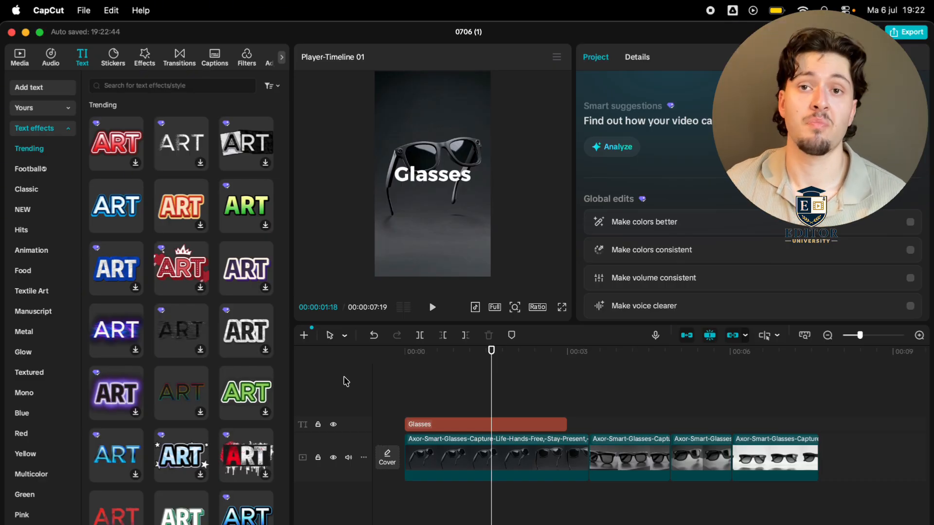
- Look through the trending text templates and return to the default text option
{"action": "left_click", "coordinate": [52, 129]}
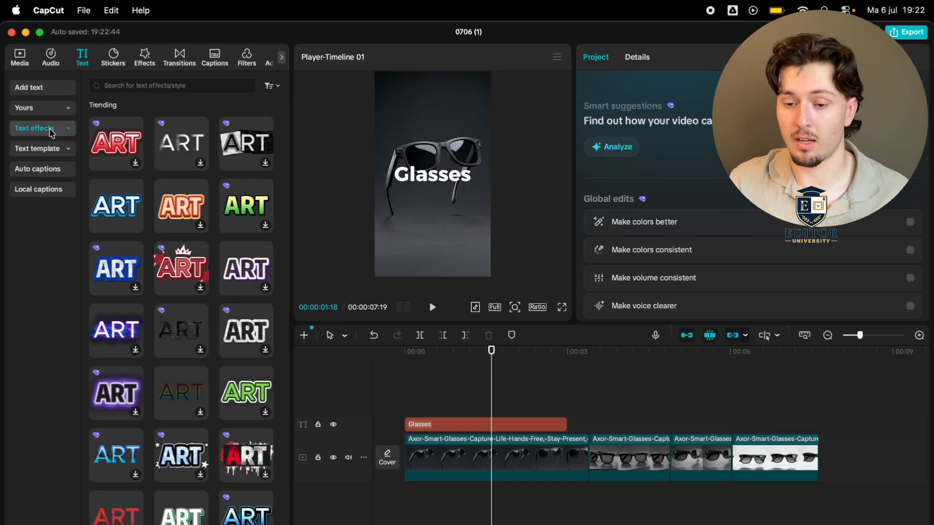
{"action": "left_click", "coordinate": [53, 148]}
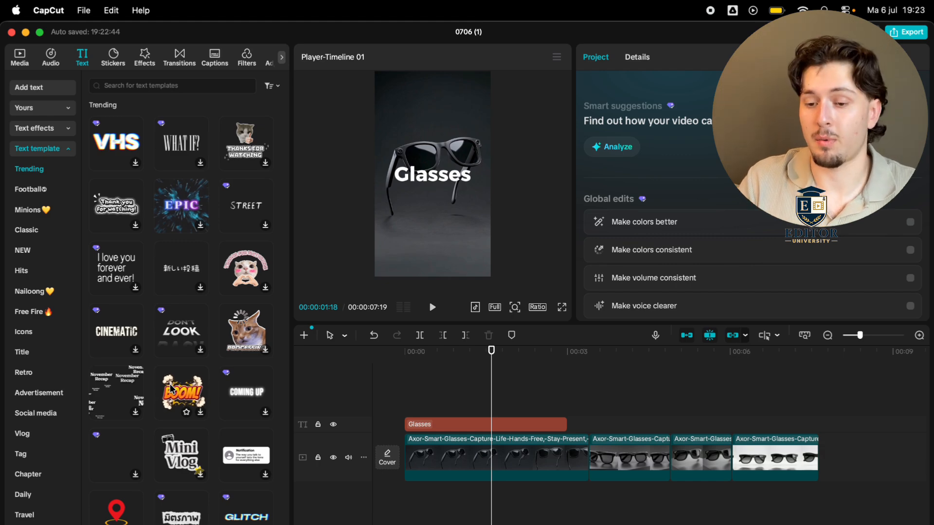
{"action": "left_click", "coordinate": [41, 148]}
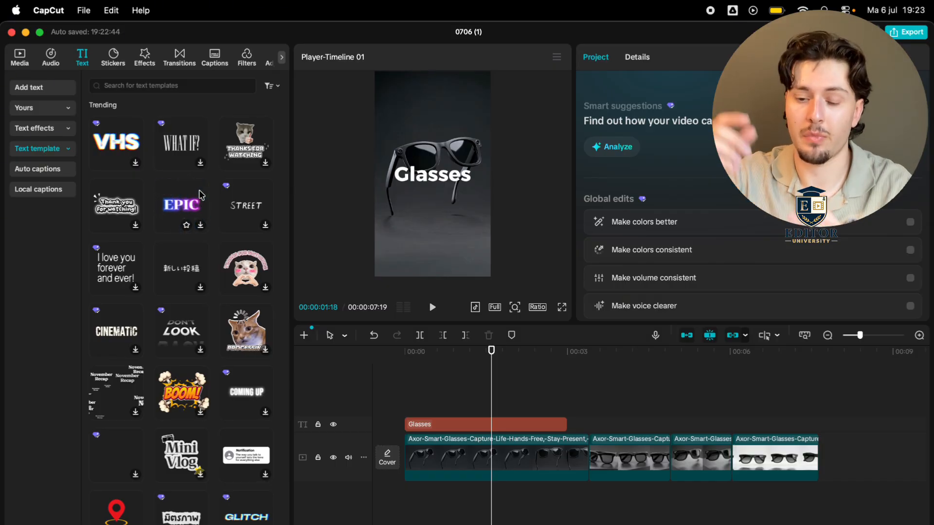
{"action": "left_click", "coordinate": [28, 89]}
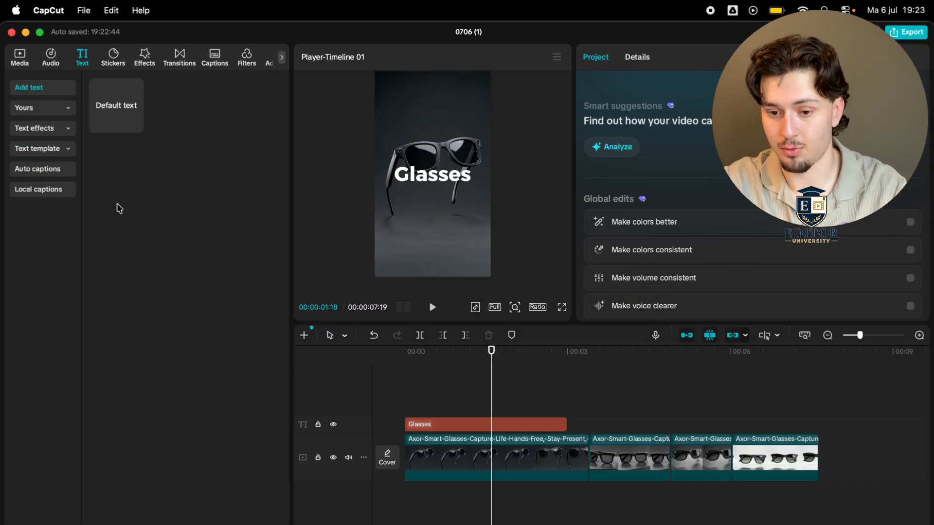
- Turn up the volume of the first glasses clip and generate English auto captions from its speech
{"action": "left_click", "coordinate": [60, 174]}
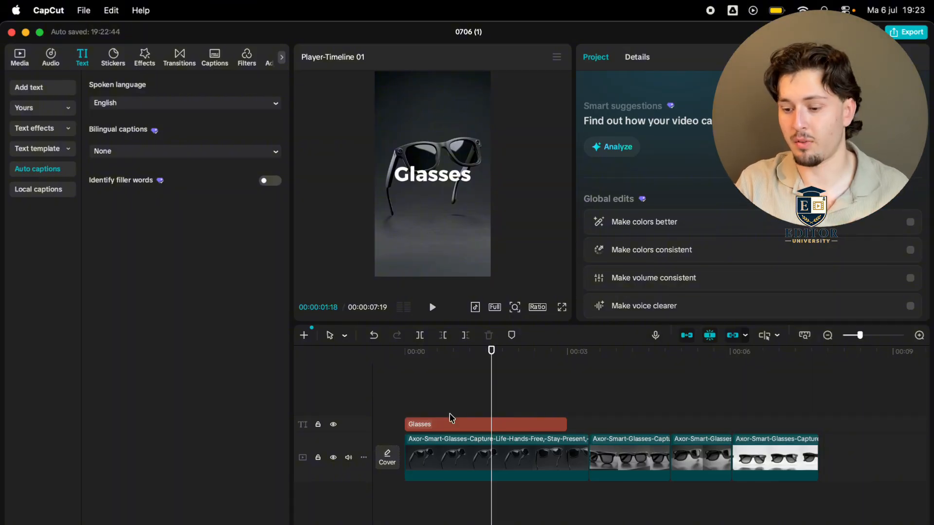
{"action": "left_click", "coordinate": [432, 472]}
{"action": "left_click", "coordinate": [629, 58]}
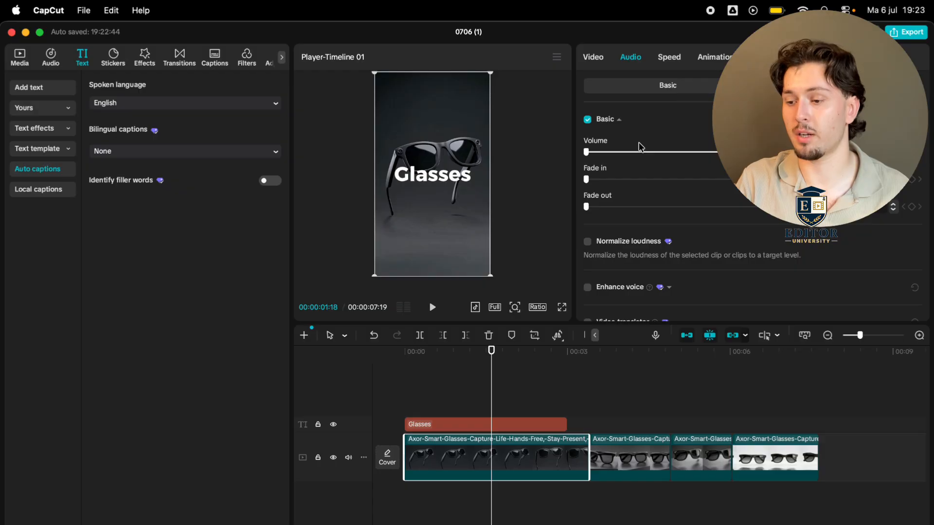
{"action": "left_click", "coordinate": [442, 416]}
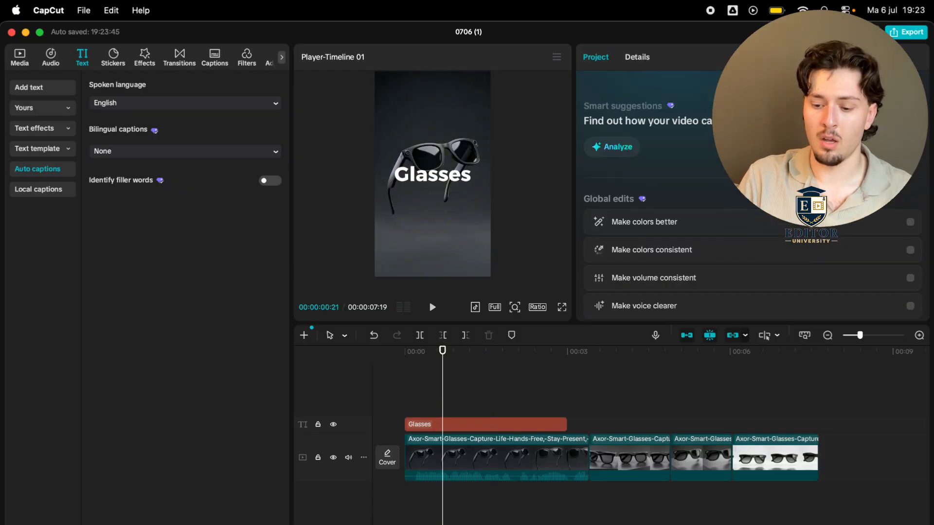
{"action": "left_click", "coordinate": [259, 524]}
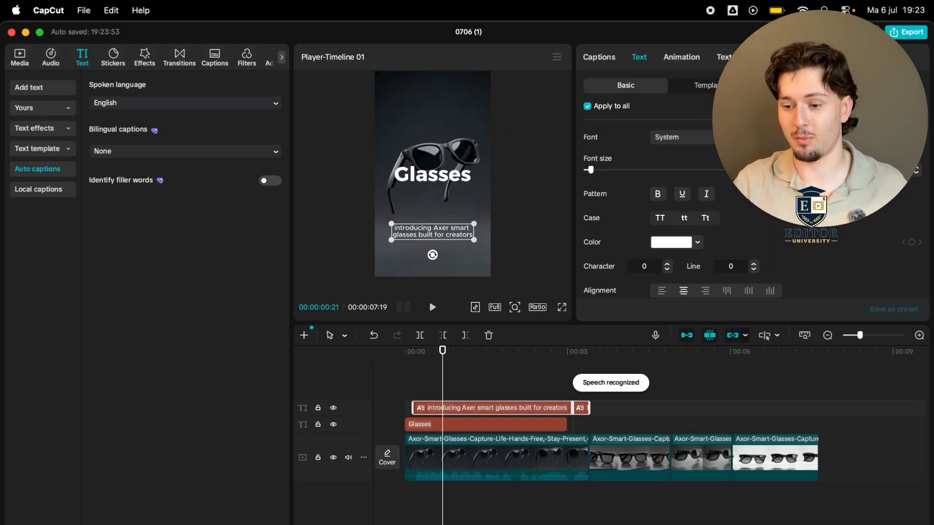
- Play the opening of the video to check the generated captions
{"action": "left_click", "coordinate": [450, 397]}
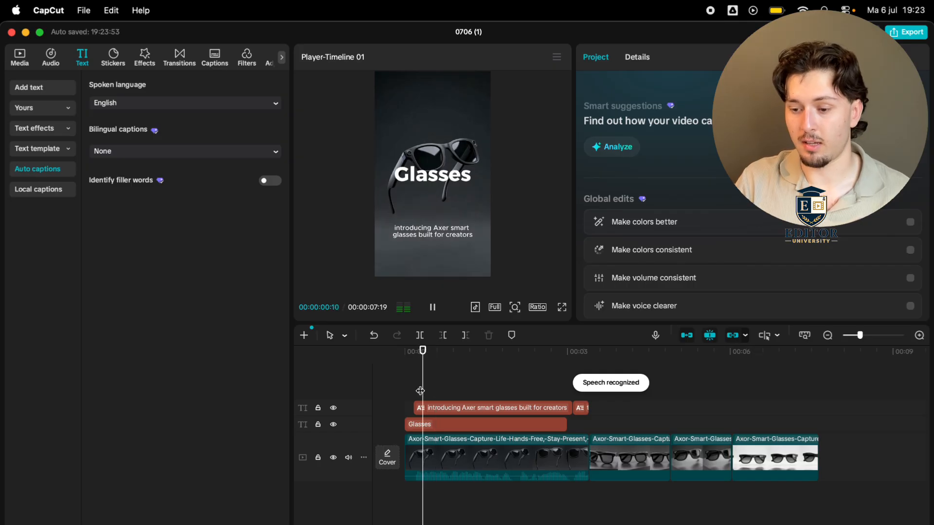
{"action": "key", "text": "space"}
{"action": "key", "text": "space"}
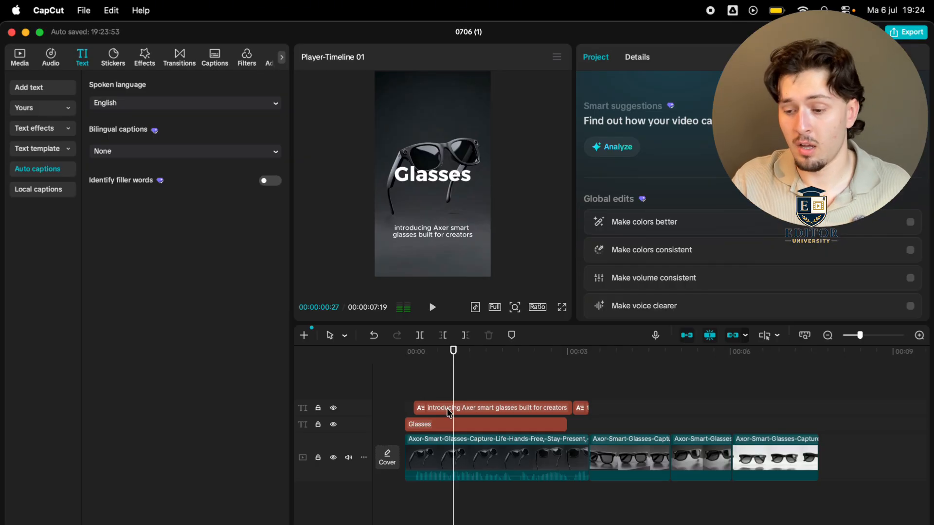
- Apply the favorite caption template with bold uppercase words and a yellow word highlight to all captions
{"action": "left_click", "coordinate": [472, 409]}
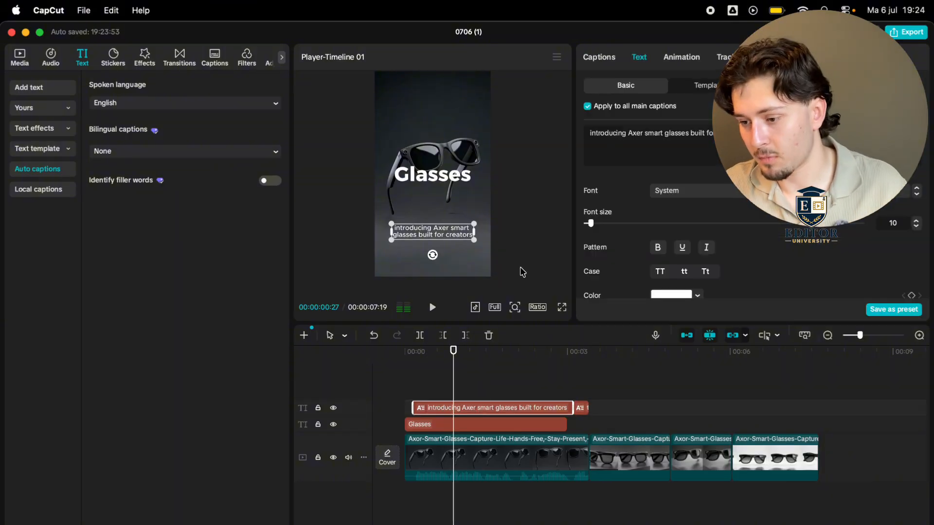
{"action": "left_click", "coordinate": [710, 89]}
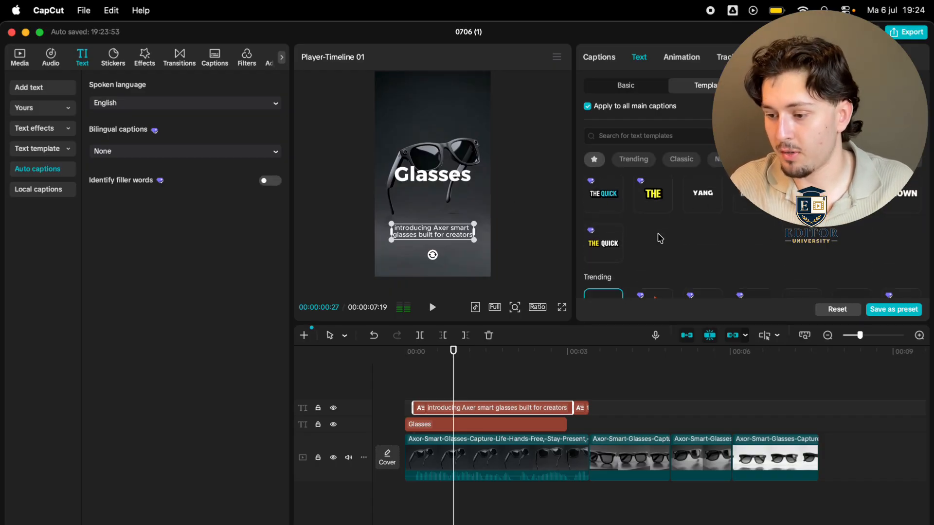
{"action": "scroll", "coordinate": [657, 239], "scroll_direction": "down", "scroll_amount": 3}
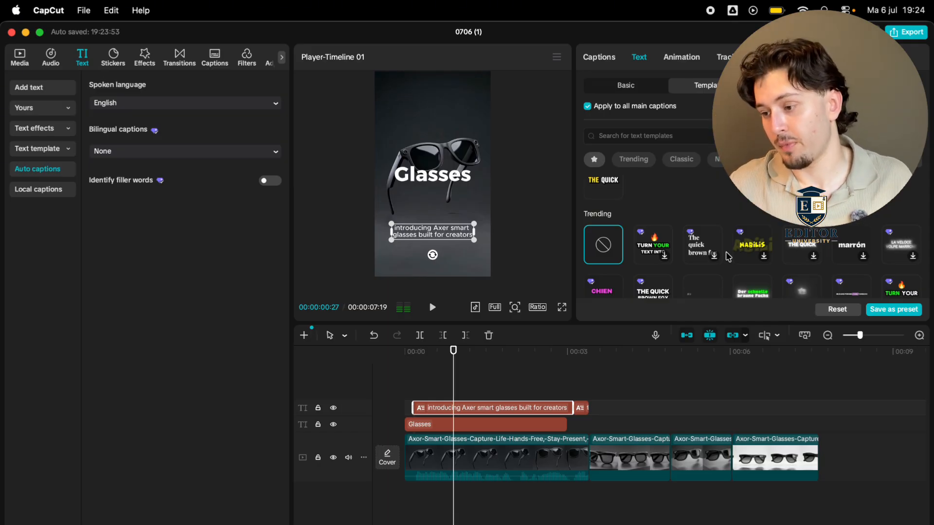
{"action": "scroll", "coordinate": [728, 257], "scroll_direction": "up", "scroll_amount": 3}
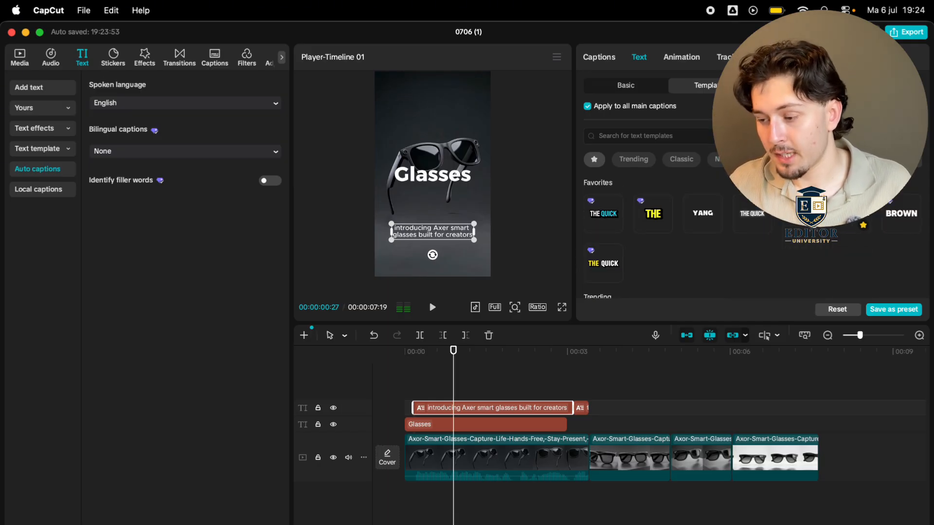
{"action": "left_click", "coordinate": [851, 214]}
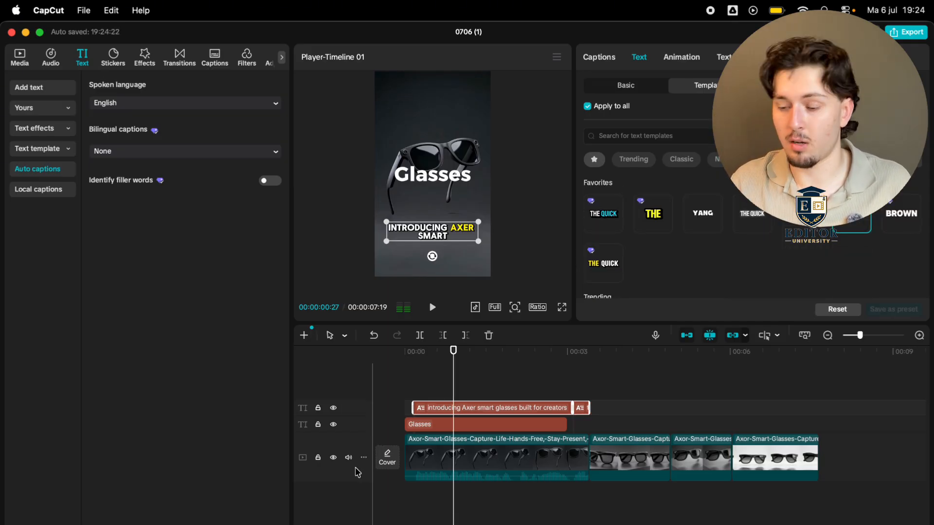
- Play back the restyled captions over the first clip and inspect the first caption's text settings
{"action": "left_click", "coordinate": [438, 375]}
{"action": "key", "text": "space"}
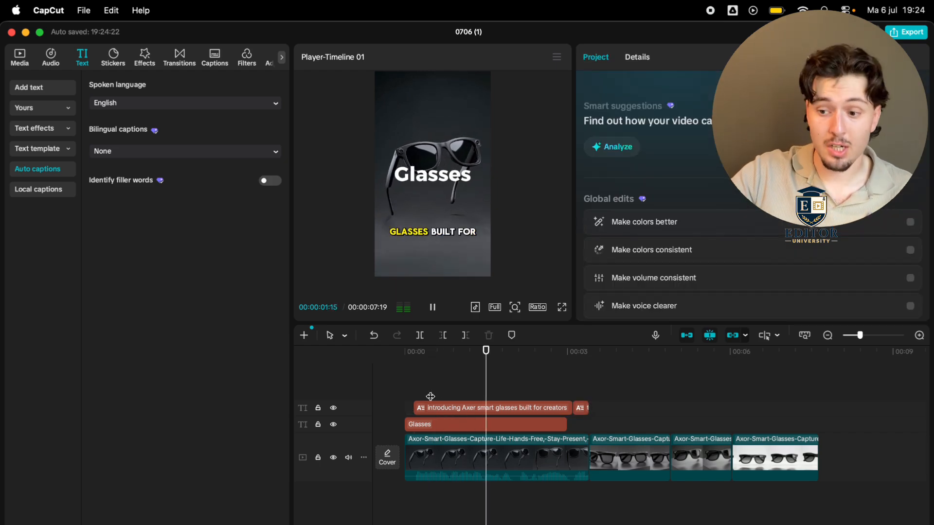
{"action": "key", "text": "space"}
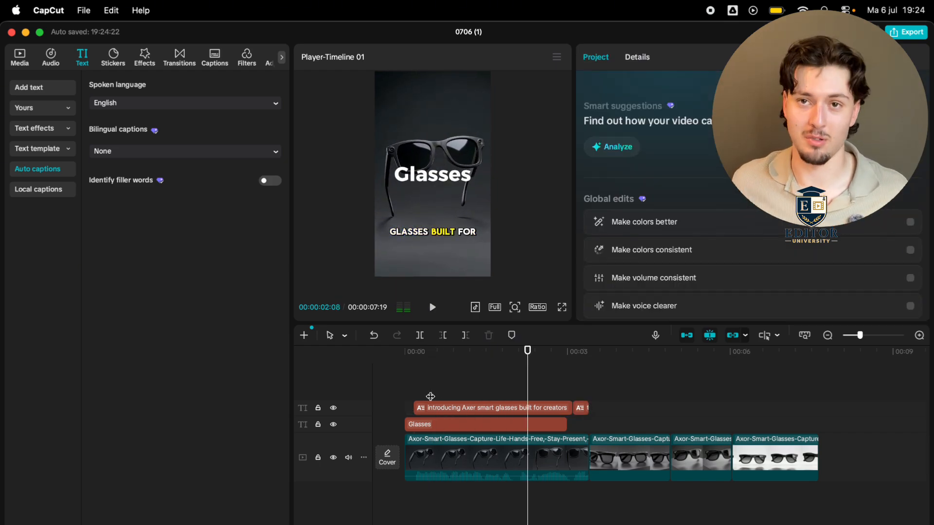
{"action": "left_click", "coordinate": [498, 411]}
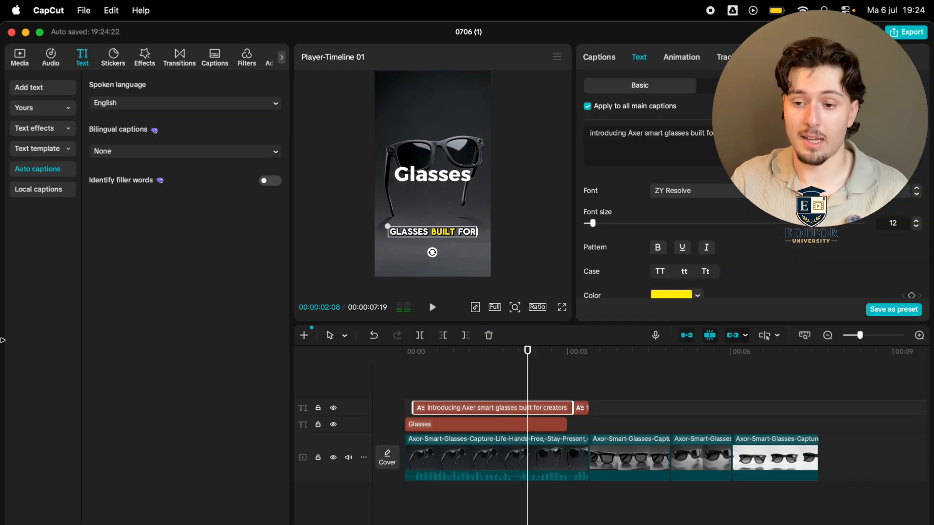
- Examine the sticker library, including the favorites and the trending stickers
{"action": "left_click", "coordinate": [48, 94]}
{"action": "left_click", "coordinate": [121, 56]}
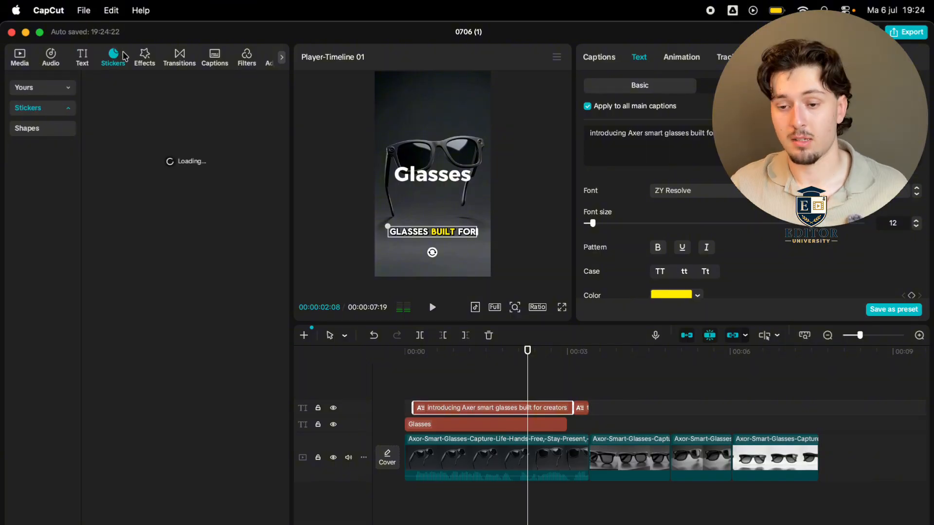
{"action": "left_click", "coordinate": [59, 89]}
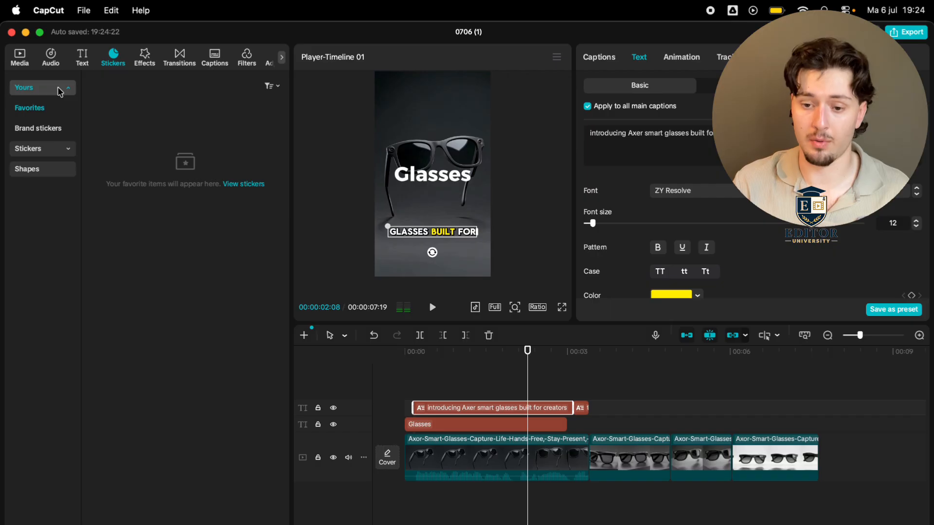
{"action": "left_click", "coordinate": [59, 89]}
{"action": "left_click", "coordinate": [61, 110]}
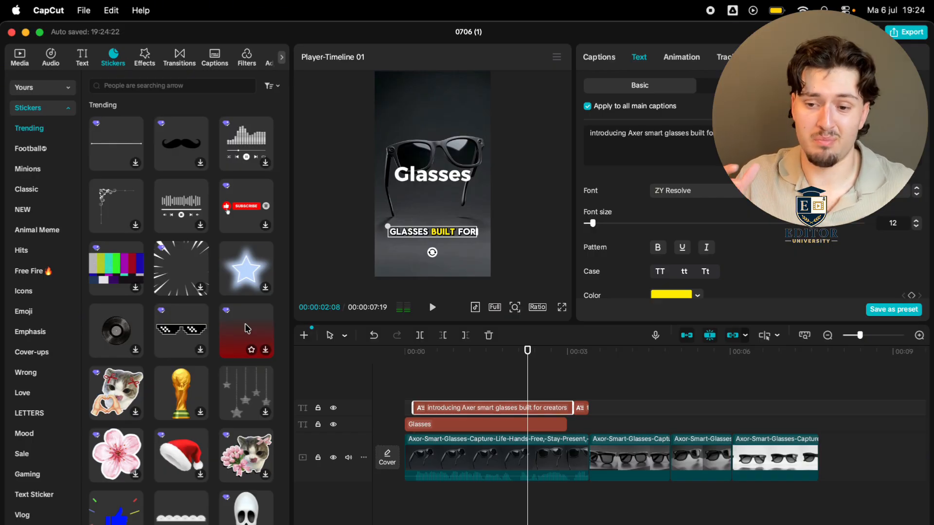
- Try a triangle shape as an overlay clip above the captions, and delete it from the timeline
{"action": "left_click", "coordinate": [43, 108]}
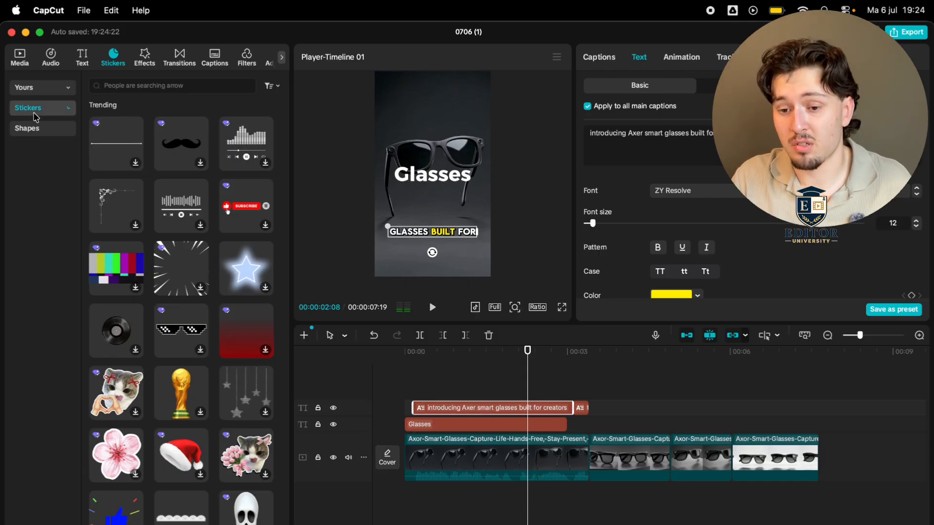
{"action": "left_click", "coordinate": [43, 130]}
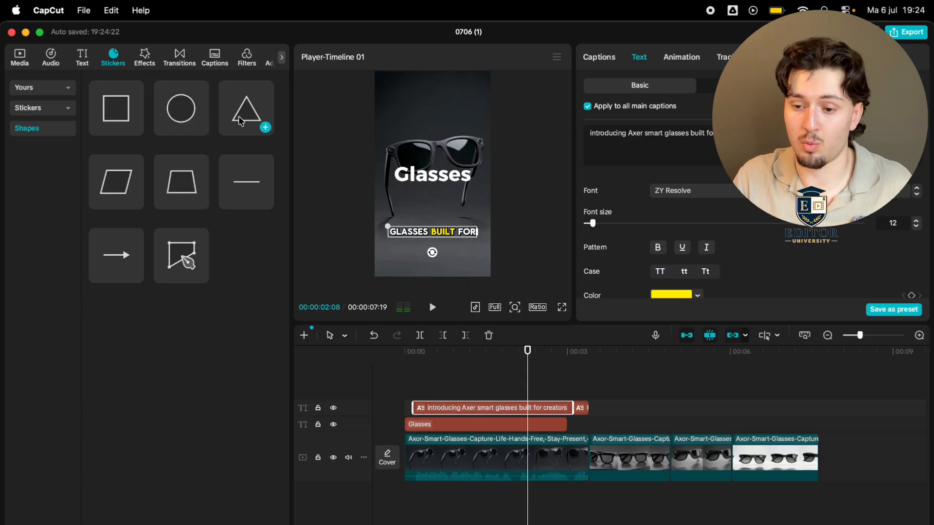
{"action": "left_click_drag", "start_coordinate": [246, 98], "coordinate": [535, 385]}
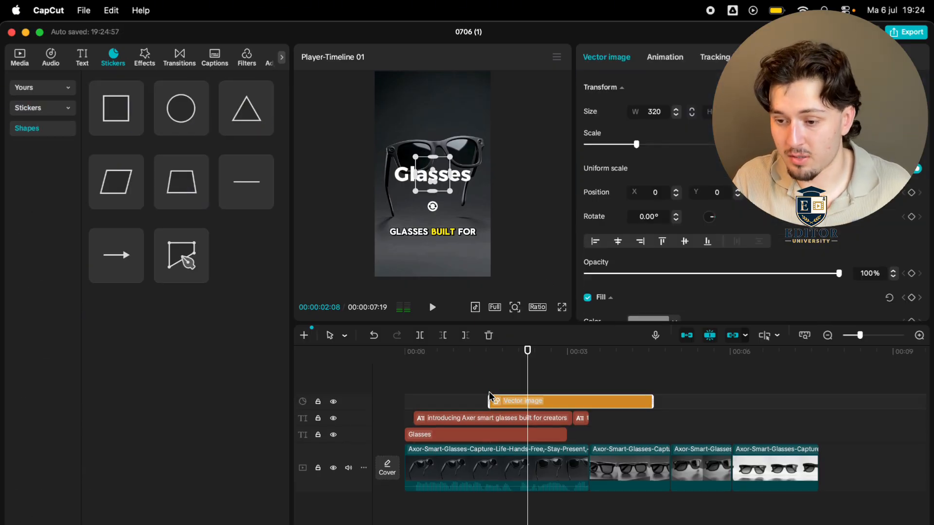
{"action": "key", "text": "Delete"}
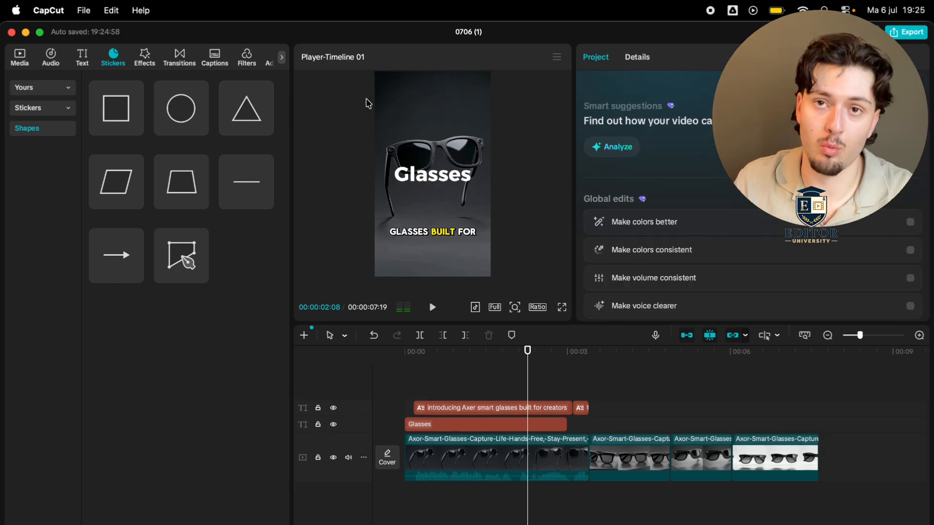
- Add the trending video effect Black Flash 2 above the captions over the first glasses clip and play it back
{"action": "left_click", "coordinate": [145, 57]}
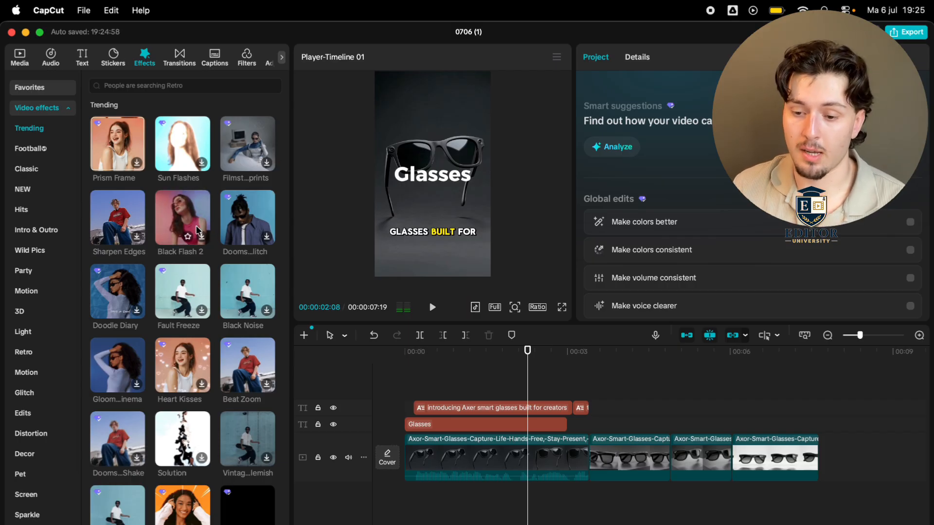
{"action": "left_click_drag", "start_coordinate": [194, 220], "coordinate": [427, 387]}
{"action": "key", "text": "space"}
{"action": "key", "text": "space"}
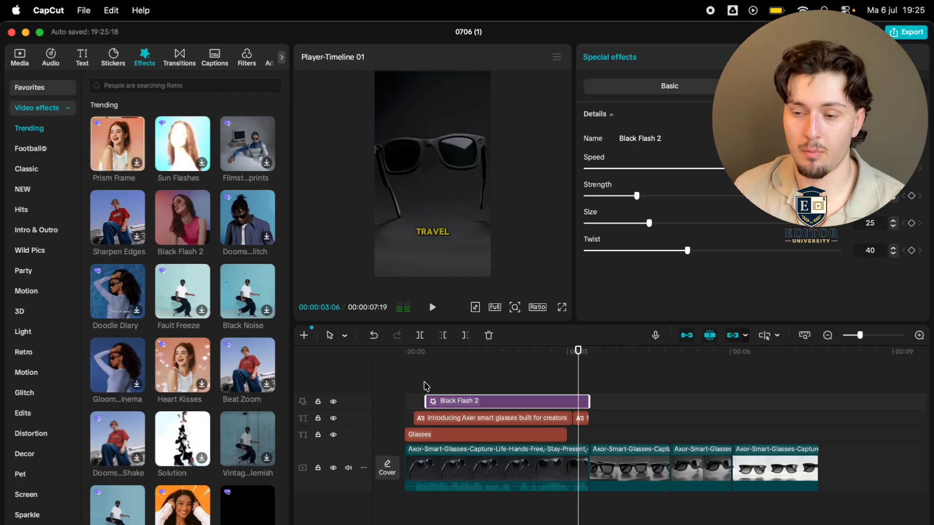
- Delete the Black Flash 2 effect from the timeline and examine the trending and favorite video effects
{"action": "key", "text": "Delete"}
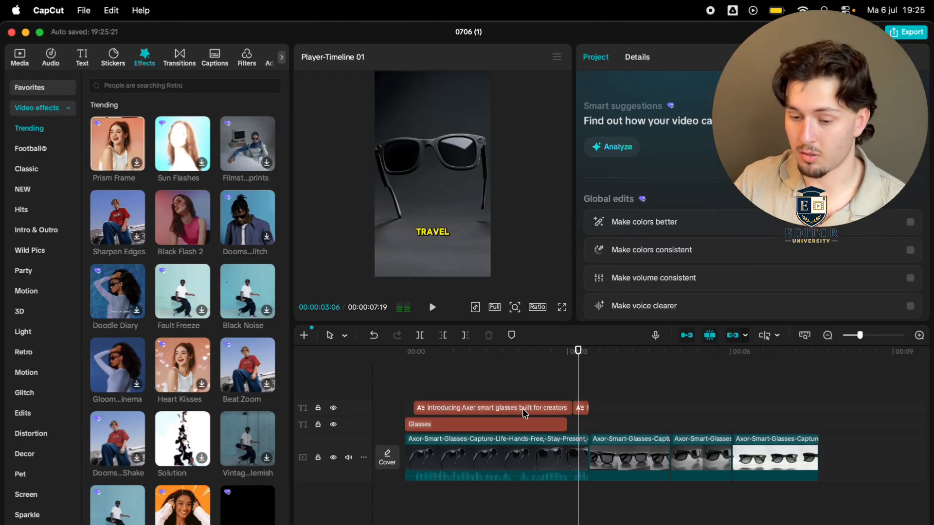
{"action": "scroll", "coordinate": [128, 265], "scroll_direction": "down", "scroll_amount": 10}
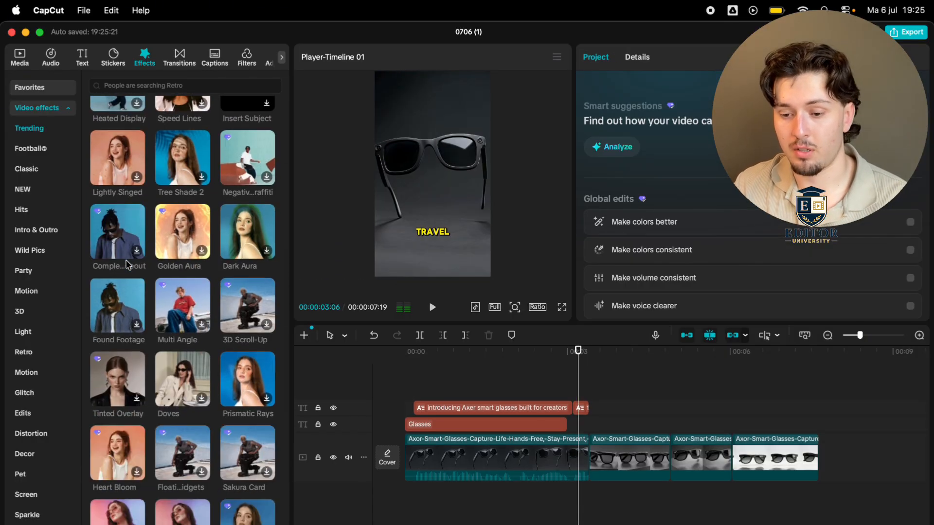
{"action": "scroll", "coordinate": [19, 234], "scroll_direction": "down", "scroll_amount": 3}
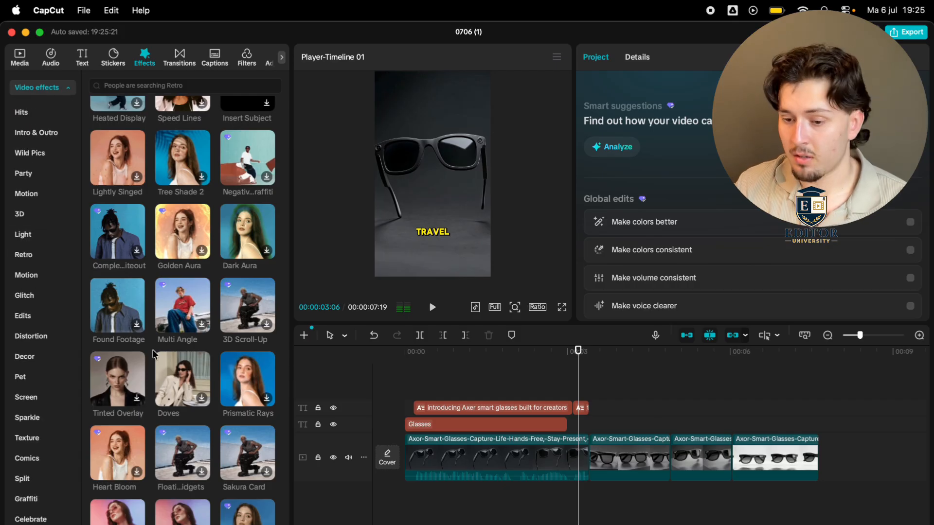
{"action": "scroll", "coordinate": [154, 353], "scroll_direction": "down", "scroll_amount": 3}
{"action": "scroll", "coordinate": [151, 341], "scroll_direction": "up", "scroll_amount": 15}
{"action": "scroll", "coordinate": [19, 136], "scroll_direction": "up", "scroll_amount": 4}
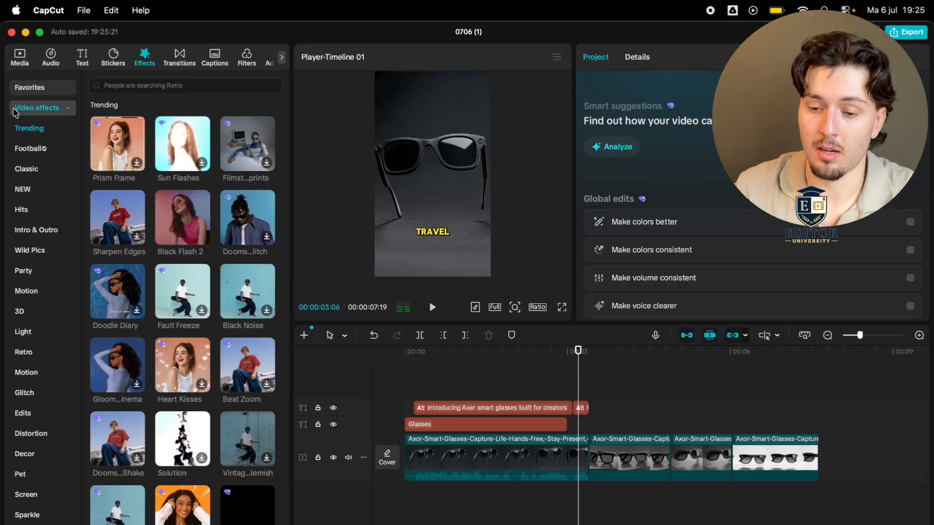
{"action": "left_click", "coordinate": [39, 88]}
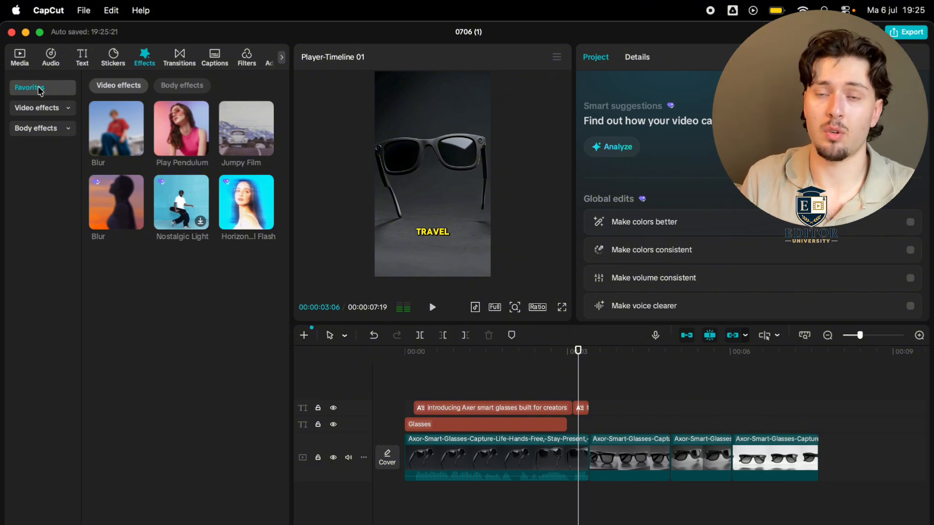
- Try the favorite video effect Jumpy Film as a separate clip above the captions, and delete it from the timeline
{"action": "left_click", "coordinate": [419, 382]}
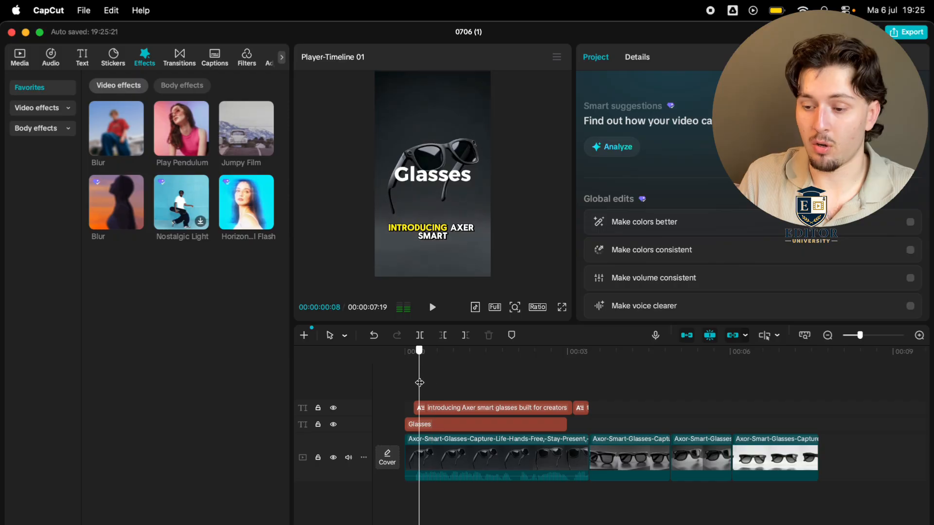
{"action": "mouse_move", "coordinate": [253, 148]}
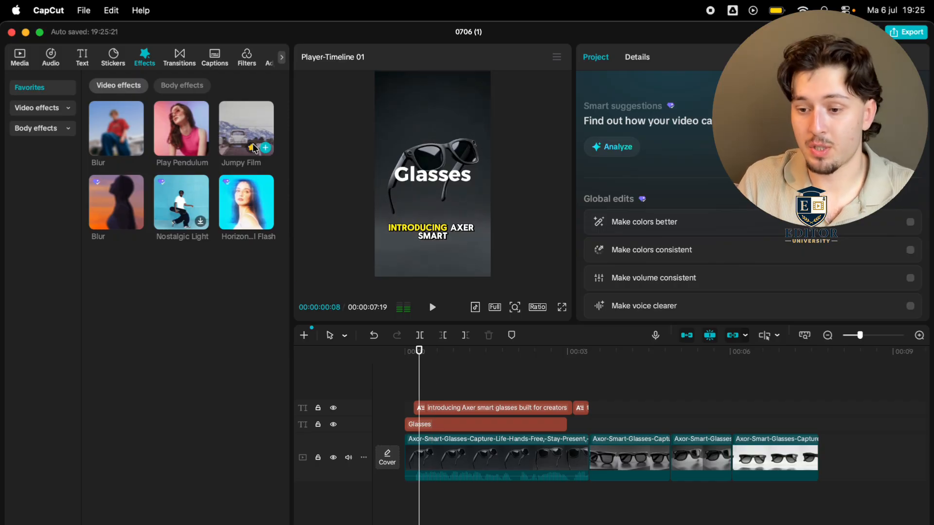
{"action": "left_click_drag", "start_coordinate": [340, 180], "coordinate": [471, 389]}
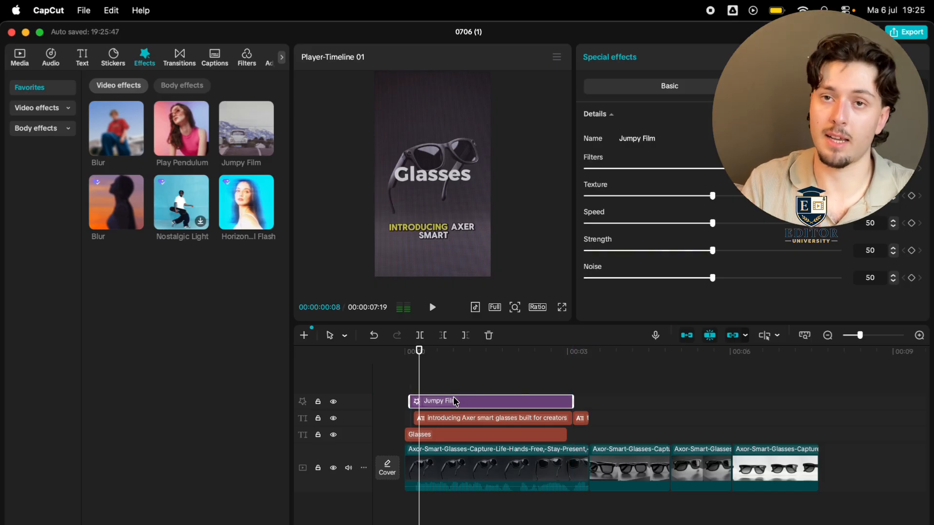
{"action": "key", "text": "Delete"}
- Apply the favorite Jumpy Film effect directly to the first glasses clip and play it back
{"action": "left_click_drag", "start_coordinate": [242, 112], "coordinate": [474, 457]}
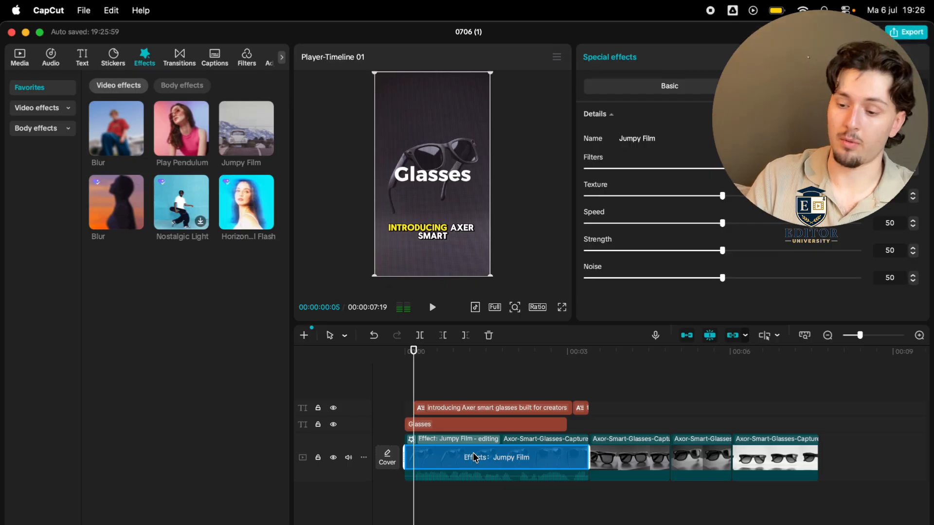
{"action": "key", "text": "space"}
{"action": "key", "text": "space"}
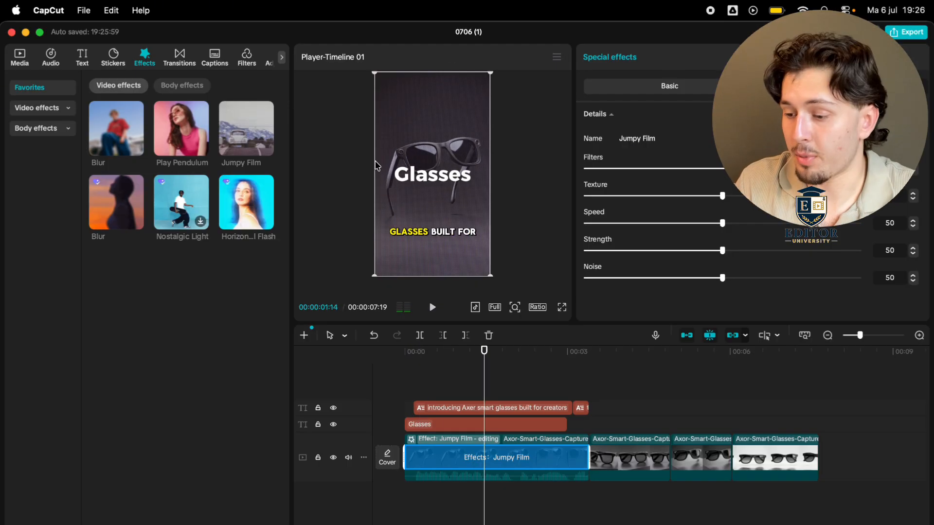
- Lower Jumpy Film's filters and texture to near minimum, set speed to 7, strength to 10 and noise to 10, and preview the result
{"action": "left_click_drag", "start_coordinate": [674, 174], "coordinate": [592, 204]}
{"action": "key", "text": "space"}
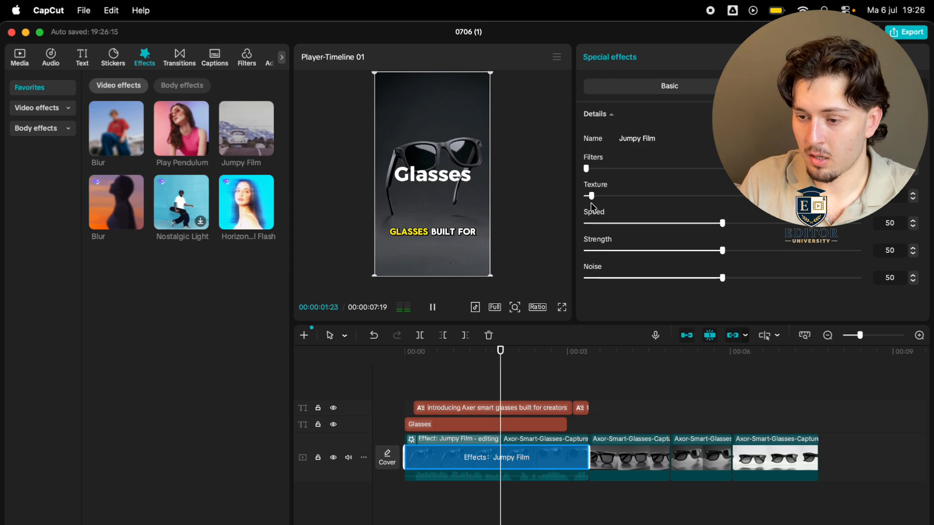
{"action": "key", "text": "space"}
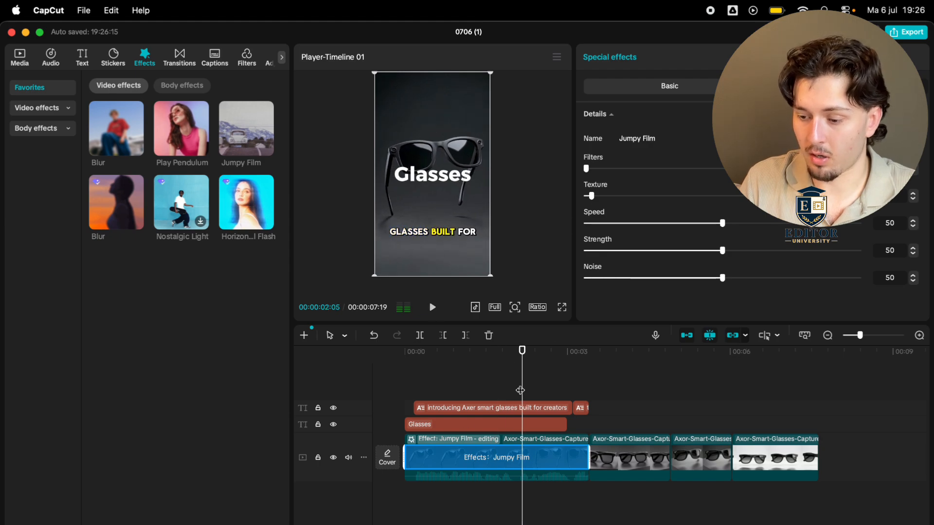
{"action": "left_click_drag", "start_coordinate": [521, 391], "coordinate": [426, 390]}
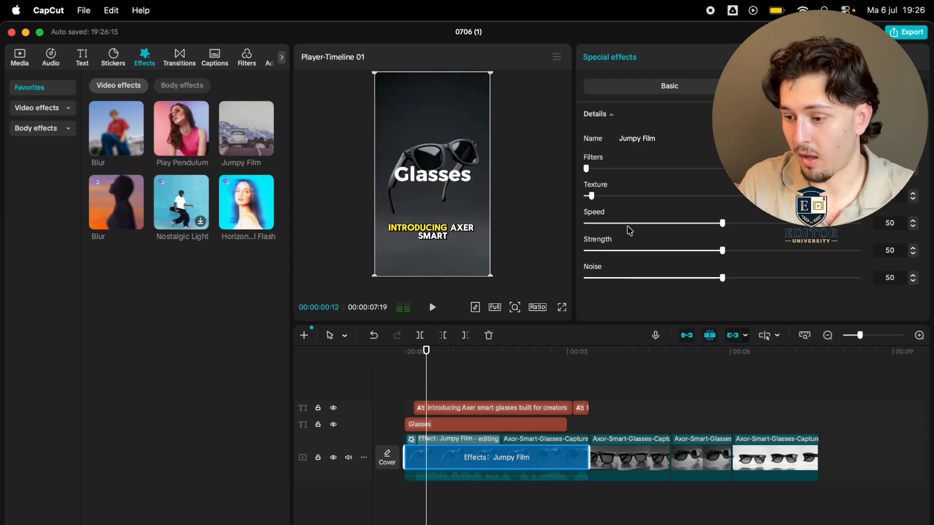
{"action": "left_click_drag", "start_coordinate": [635, 224], "coordinate": [613, 251]}
{"action": "left_click", "coordinate": [613, 282]}
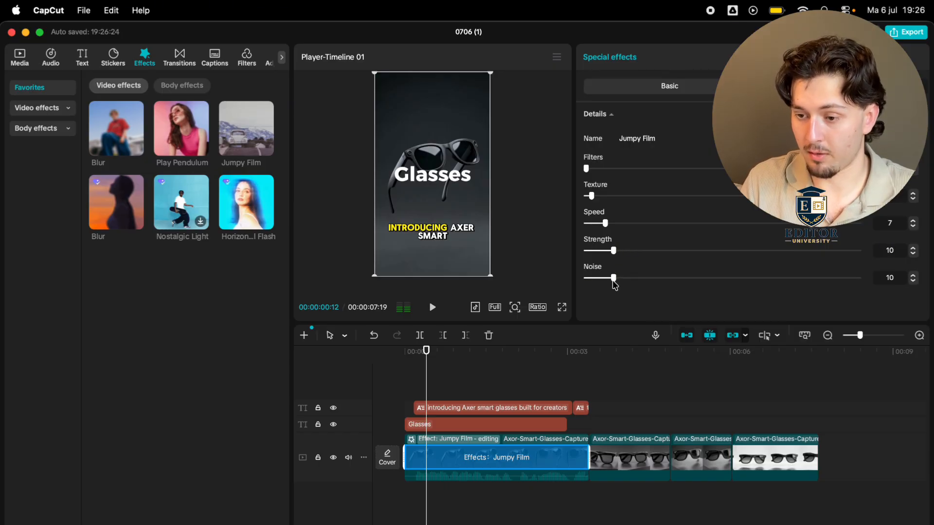
{"action": "key", "text": "space"}
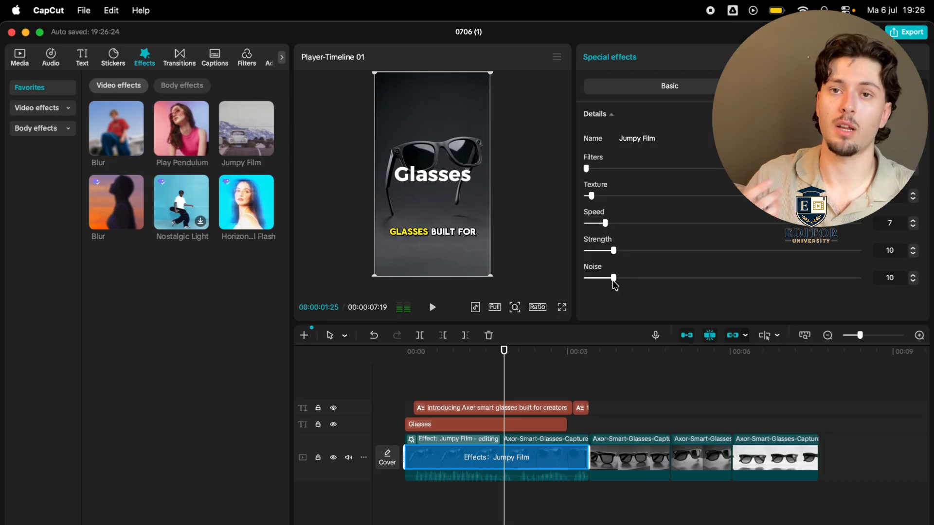
- Undo the last noise change and remove the Jumpy Film effect from the first glasses clip
{"action": "key", "text": "super+z"}
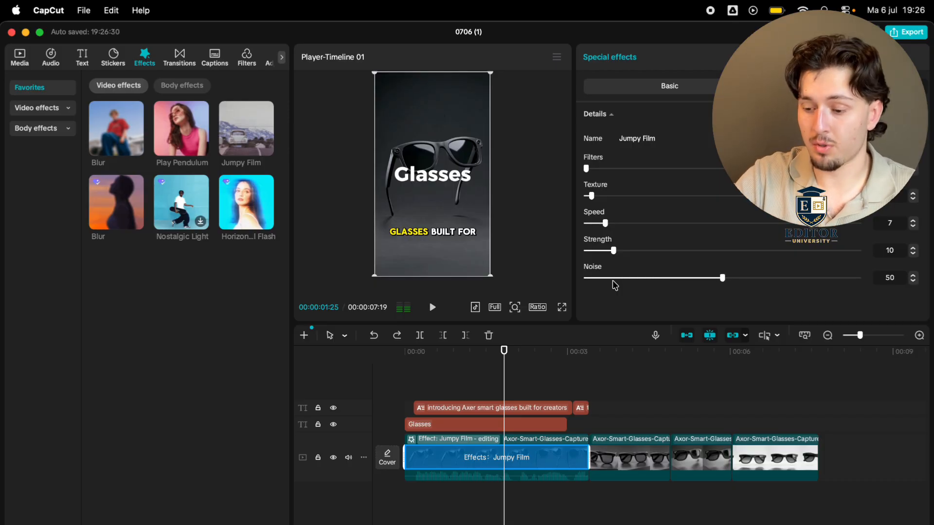
{"action": "key", "text": "Delete"}
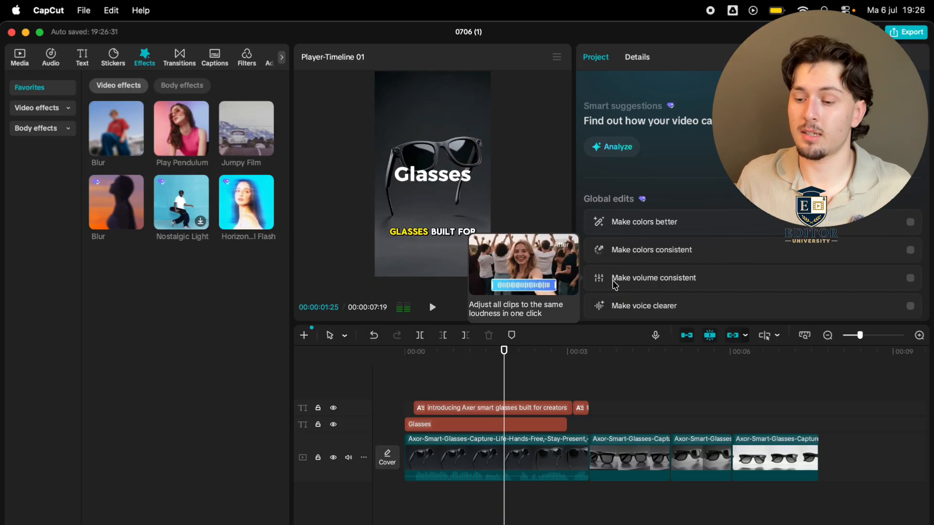
{"action": "mouse_move", "coordinate": [201, 109]}
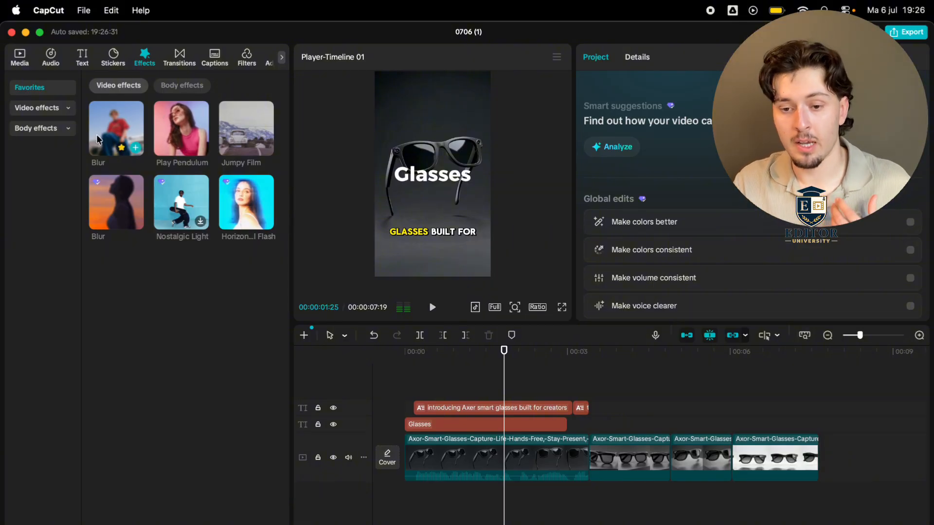
{"action": "left_click", "coordinate": [45, 104]}
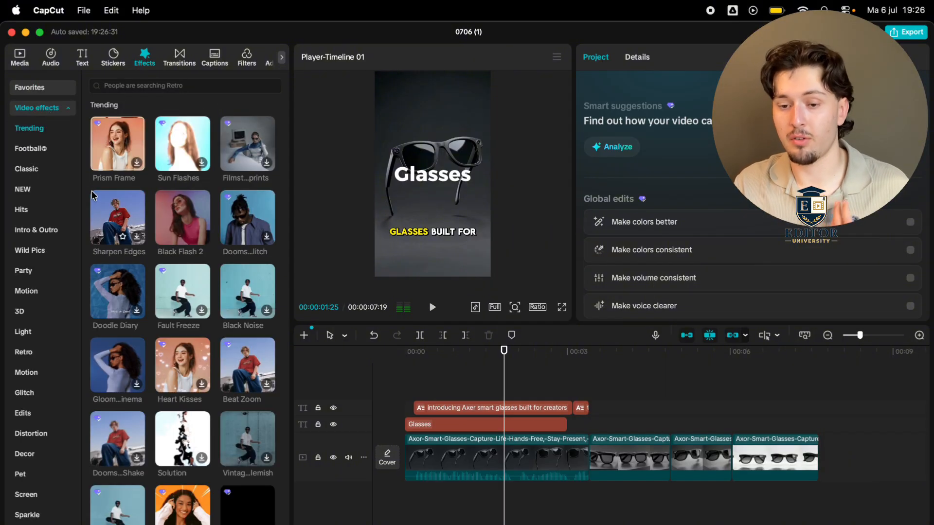
{"action": "left_click", "coordinate": [42, 108]}
- Try the trending Mix transition between the first and second glasses clips with a playback, and delete it
{"action": "left_click", "coordinate": [181, 58]}
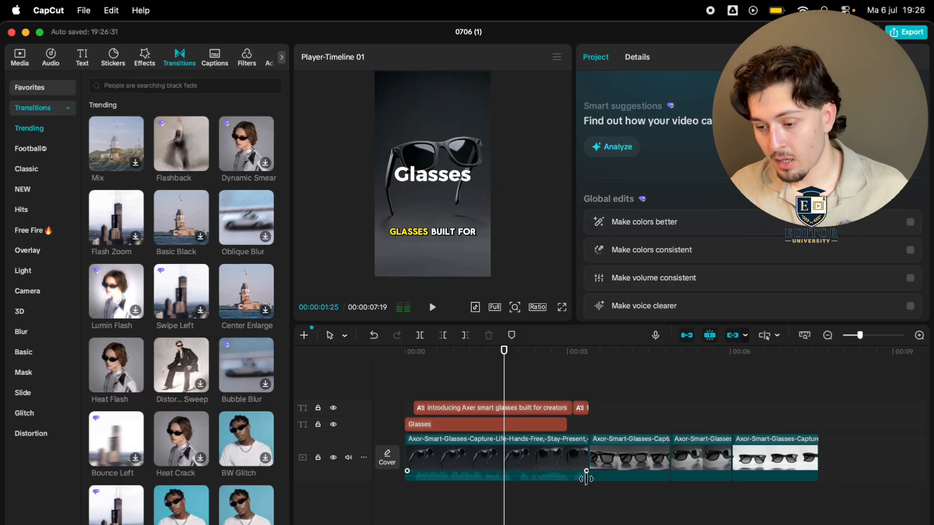
{"action": "left_click", "coordinate": [586, 436]}
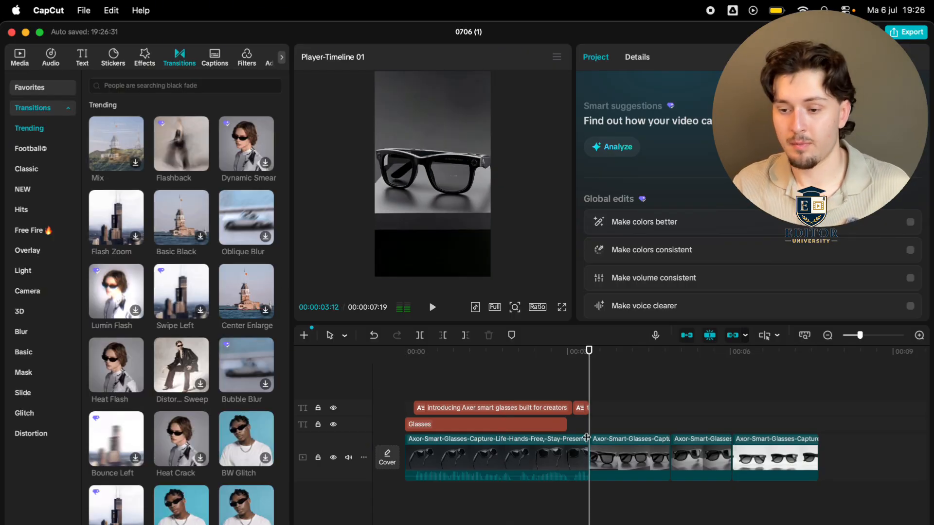
{"action": "left_click_drag", "start_coordinate": [126, 154], "coordinate": [579, 468]}
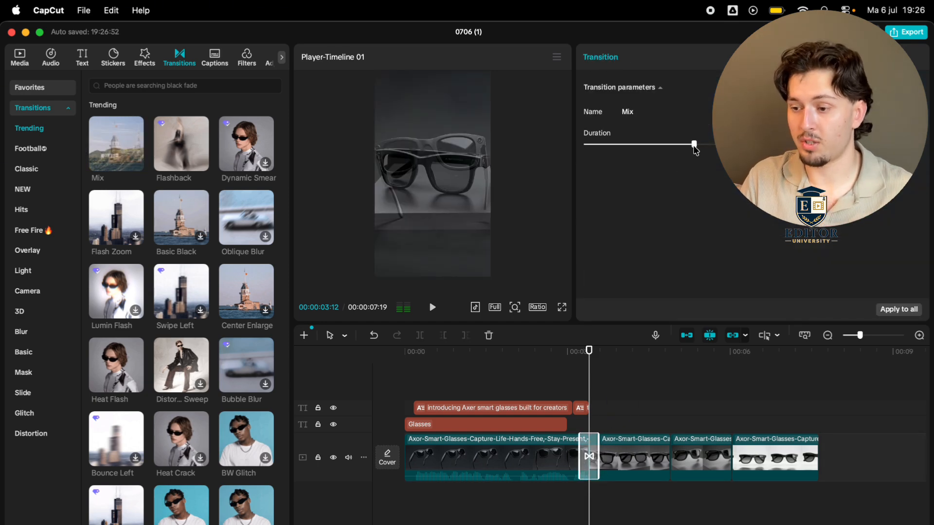
{"action": "left_click", "coordinate": [562, 382]}
{"action": "key", "text": "space"}
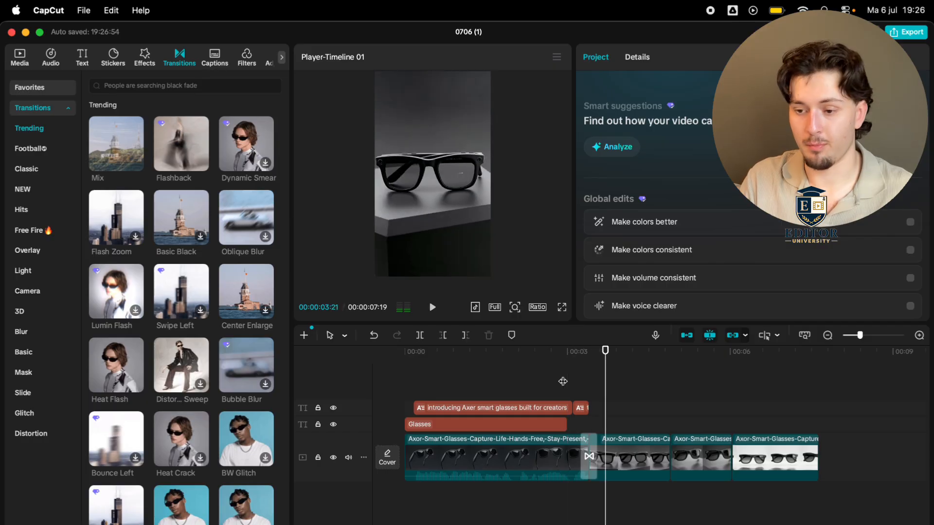
{"action": "left_click", "coordinate": [586, 467]}
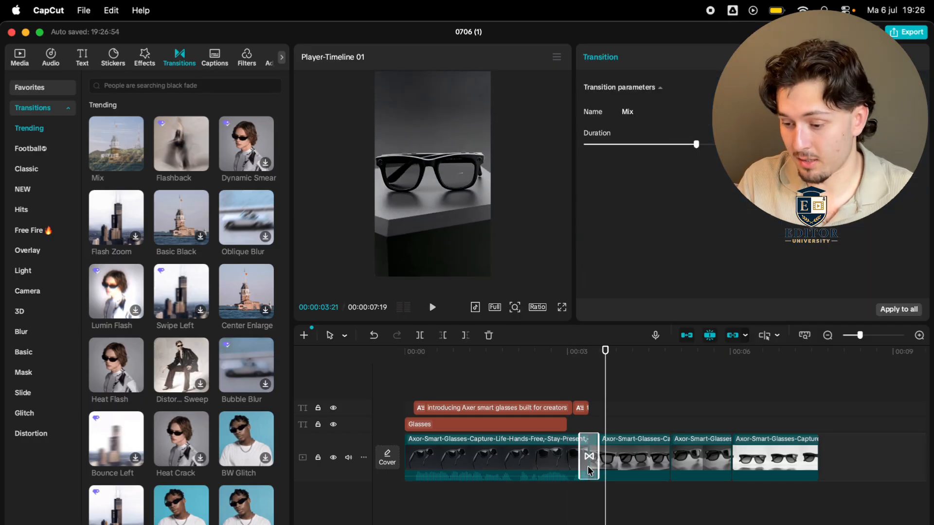
{"action": "key", "text": "Delete"}
- Examine the transition library, including the trending transitions and the favorite Sunset Flash
{"action": "scroll", "coordinate": [132, 472], "scroll_direction": "down", "scroll_amount": 5}
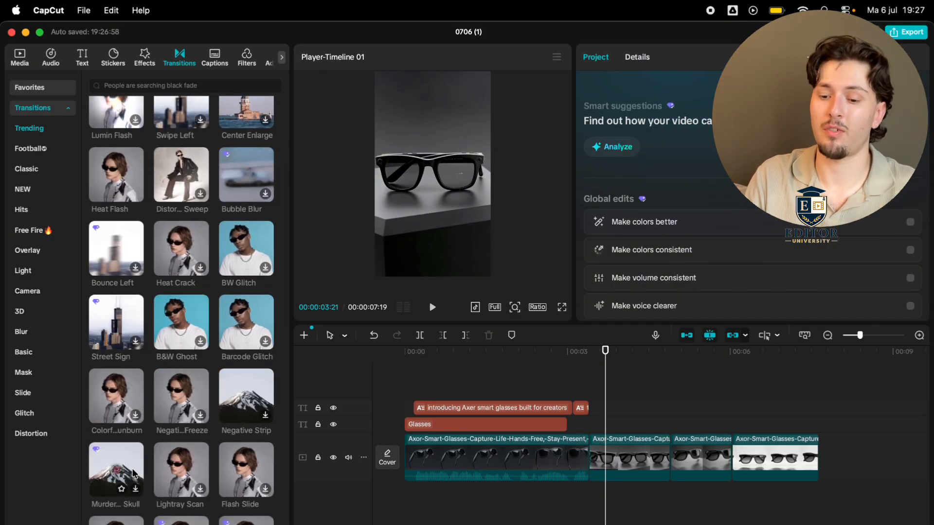
{"action": "left_click", "coordinate": [44, 88]}
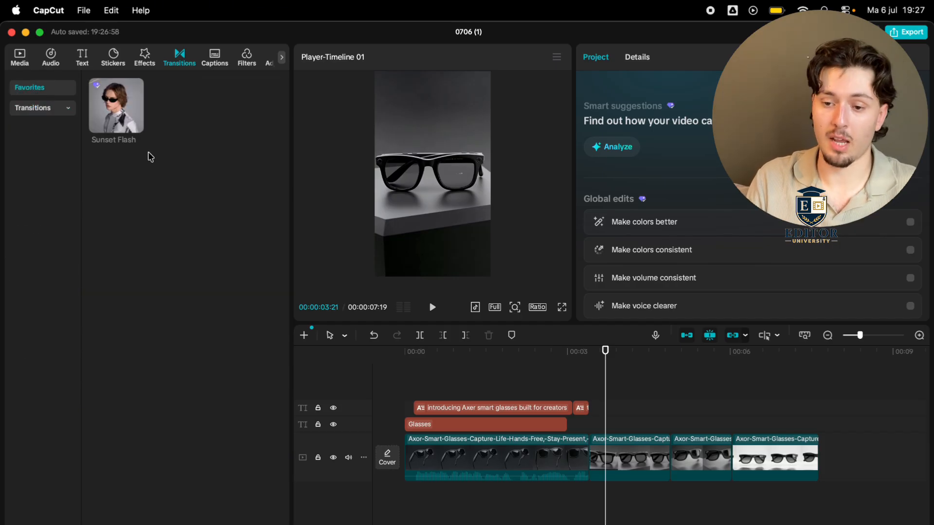
{"action": "mouse_move", "coordinate": [109, 100]}
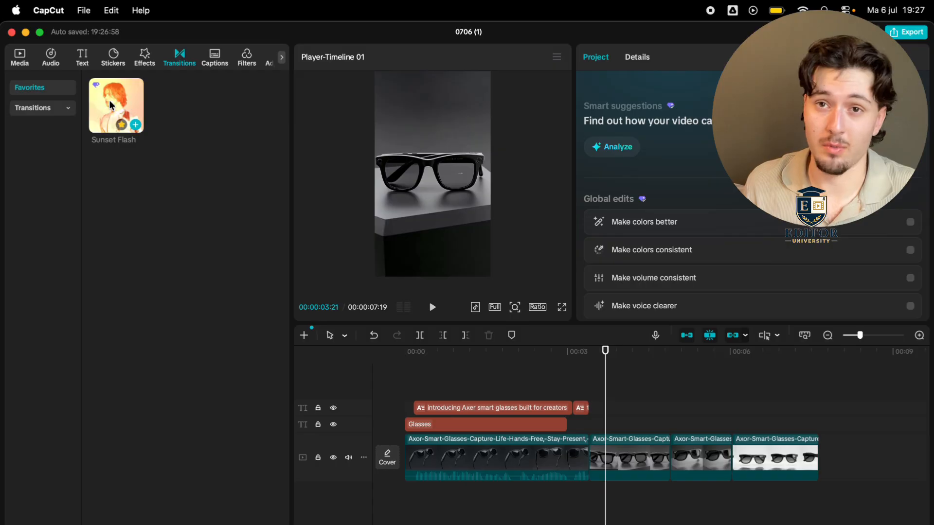
- Compare the caption tools and their auto caption settings with the options in the text library
{"action": "left_click", "coordinate": [213, 57]}
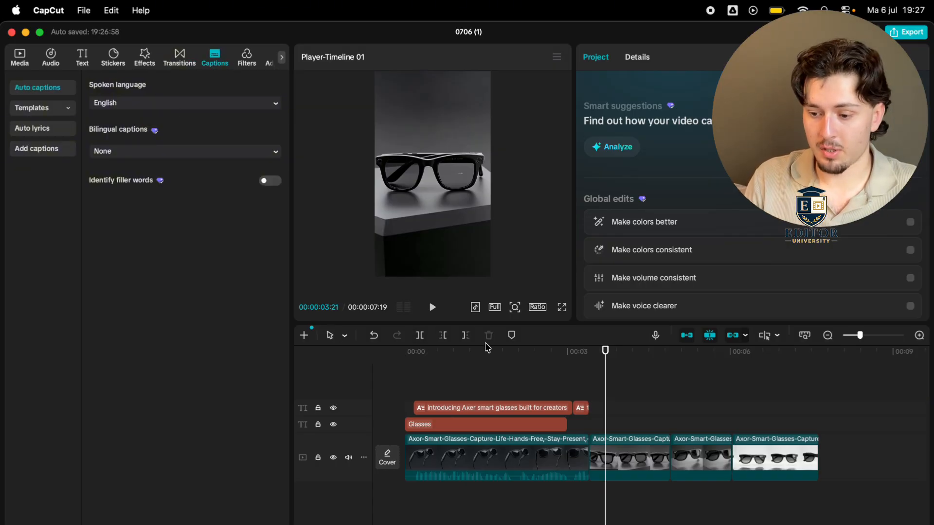
{"action": "left_click", "coordinate": [490, 376]}
{"action": "left_click", "coordinate": [463, 381]}
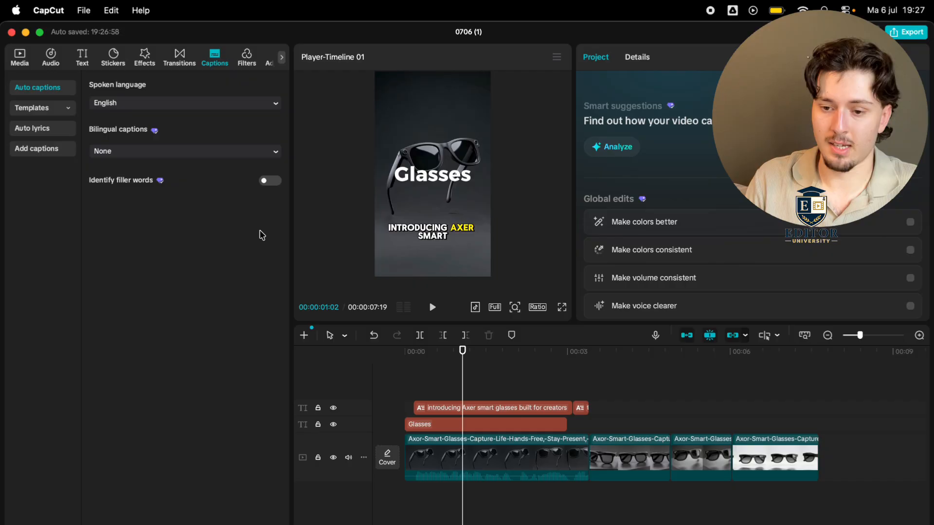
{"action": "left_click", "coordinate": [80, 57]}
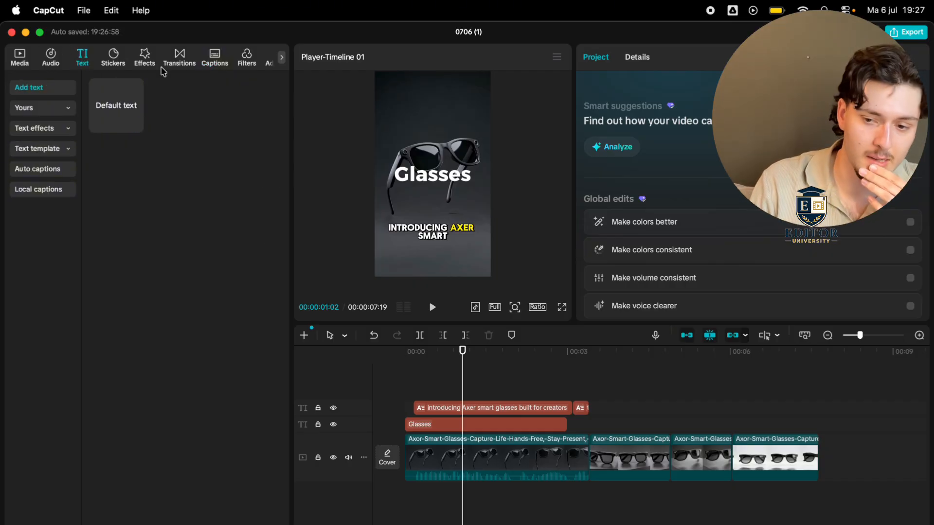
{"action": "left_click", "coordinate": [215, 60]}
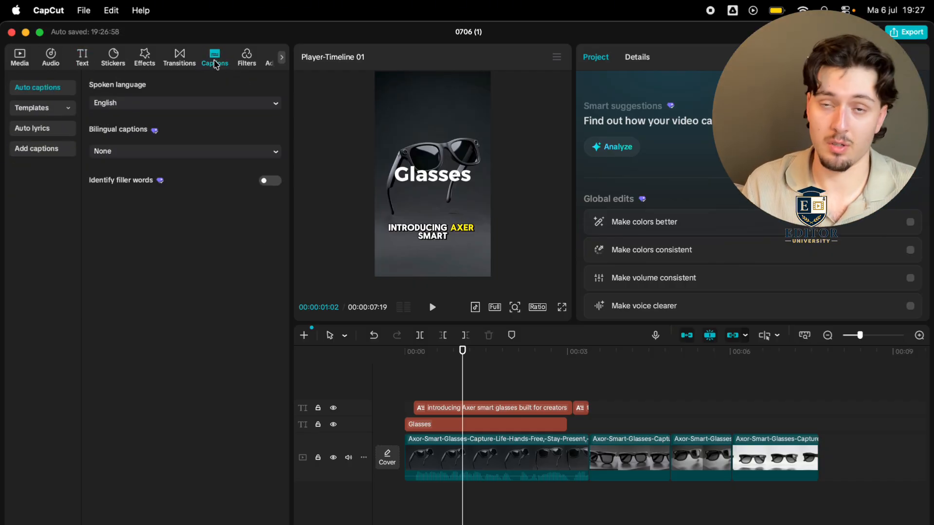
{"action": "left_click", "coordinate": [80, 66]}
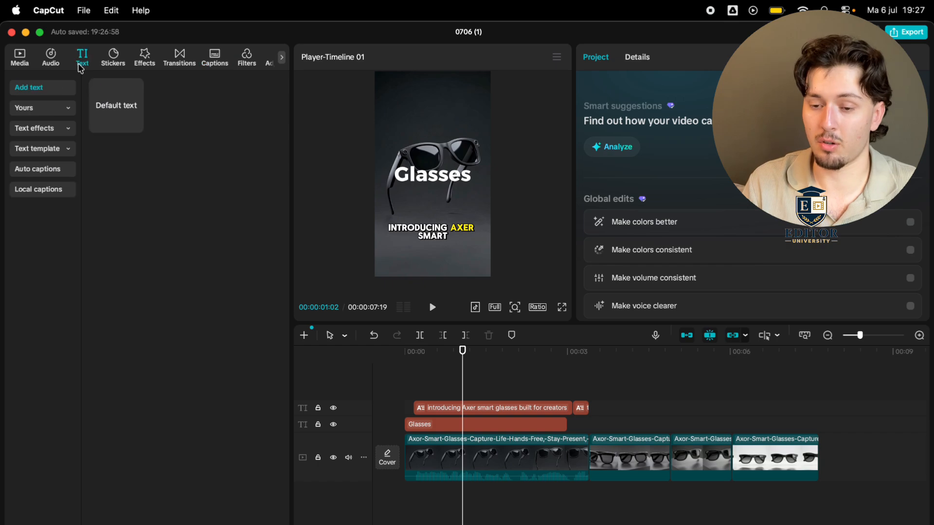
{"action": "left_click", "coordinate": [54, 179]}
{"action": "left_click", "coordinate": [214, 48]}
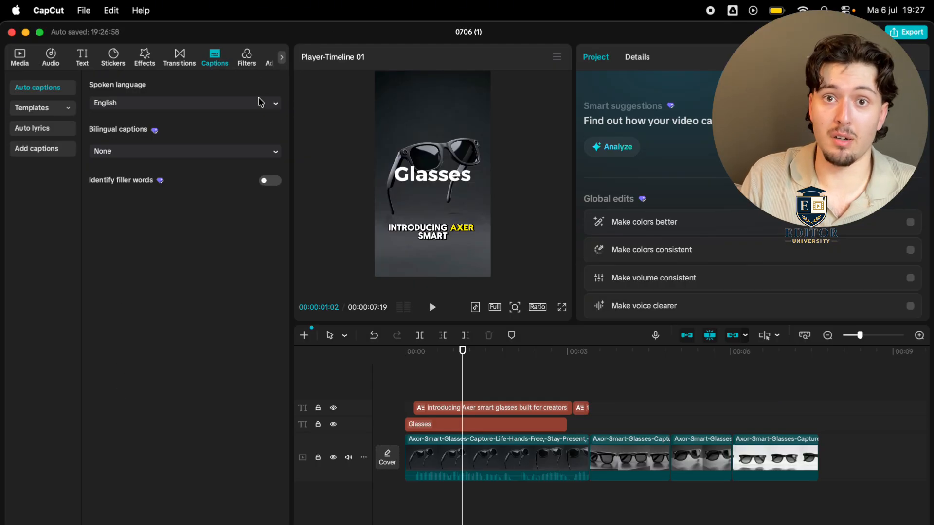
- Add the featured Matte Noir filter above the captions over the first glasses clip
{"action": "left_click", "coordinate": [240, 65]}
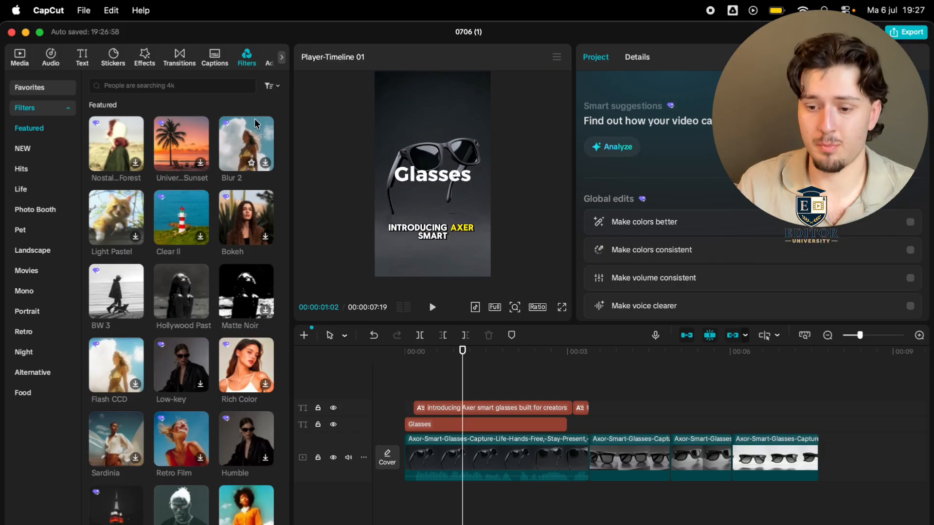
{"action": "left_click_drag", "start_coordinate": [246, 292], "coordinate": [414, 385]}
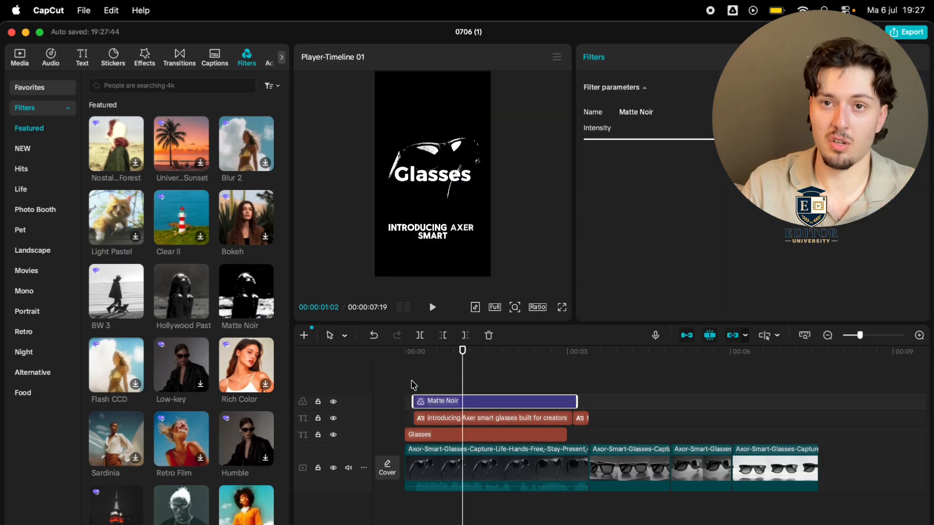
- Delete the Matte Noir filter from the timeline and browse the other featured filters
{"action": "key", "text": "Delete"}
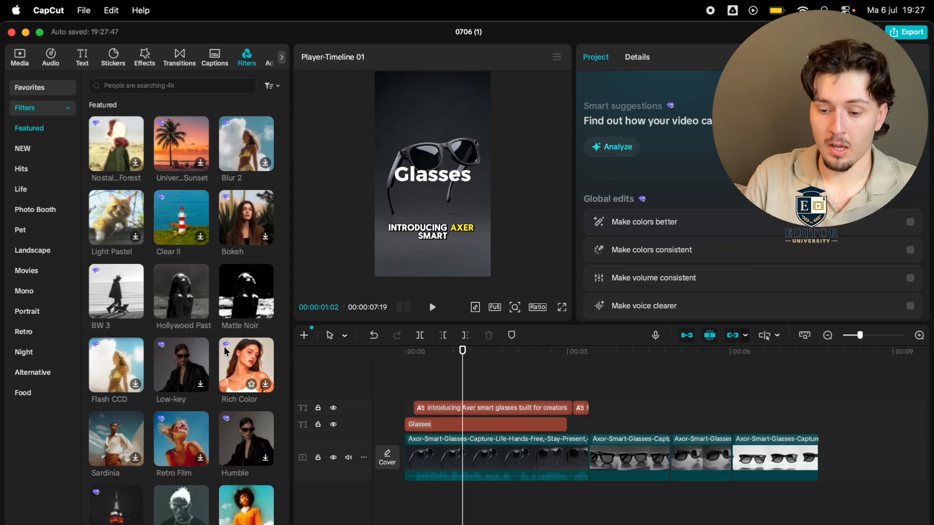
{"action": "scroll", "coordinate": [221, 347], "scroll_direction": "down", "scroll_amount": 3}
{"action": "left_click_drag", "start_coordinate": [197, 375], "coordinate": [416, 389]}
{"action": "key", "text": "Delete"}
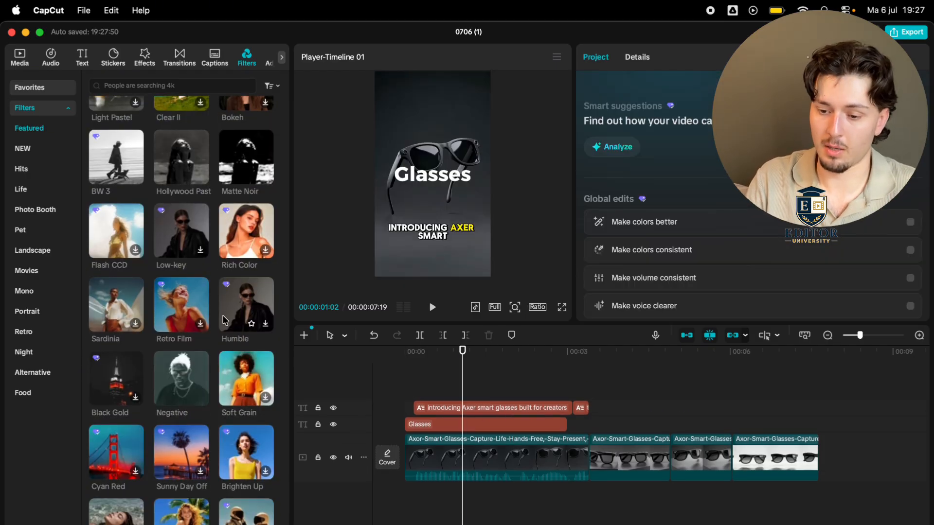
{"action": "scroll", "coordinate": [219, 428], "scroll_direction": "down", "scroll_amount": 3}
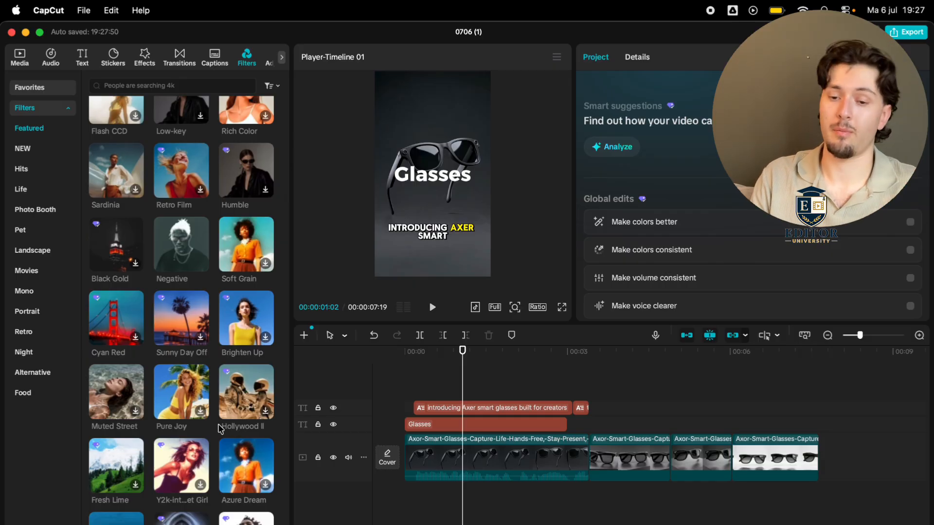
{"action": "scroll", "coordinate": [220, 428], "scroll_direction": "up", "scroll_amount": 5}
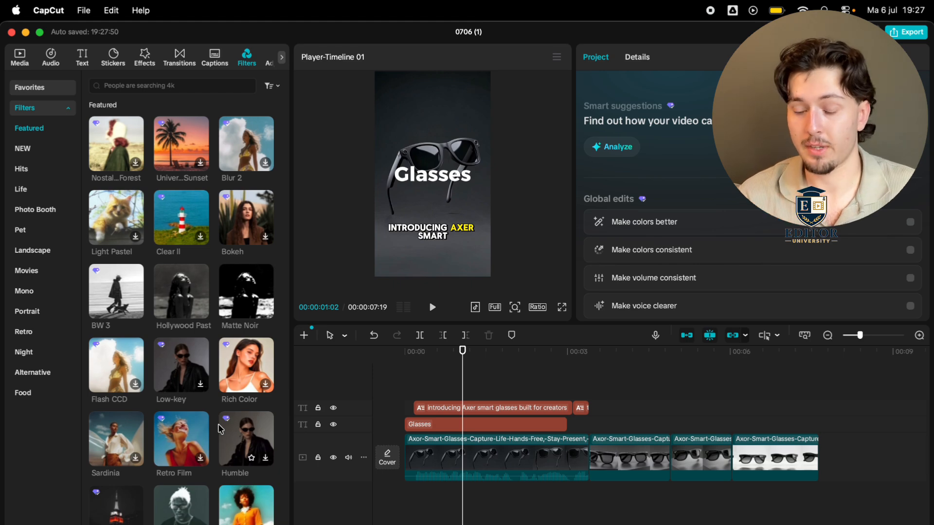
- Add a custom adjustment layer above the captions and stretch it across the full length of the video
{"action": "scroll", "coordinate": [273, 61], "scroll_direction": "right", "scroll_amount": 3}
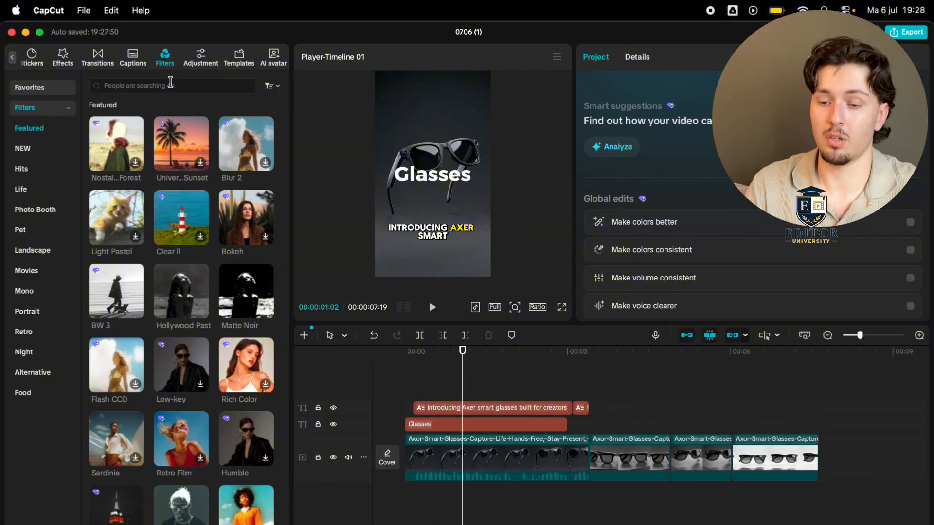
{"action": "left_click", "coordinate": [201, 57]}
{"action": "left_click", "coordinate": [33, 129]}
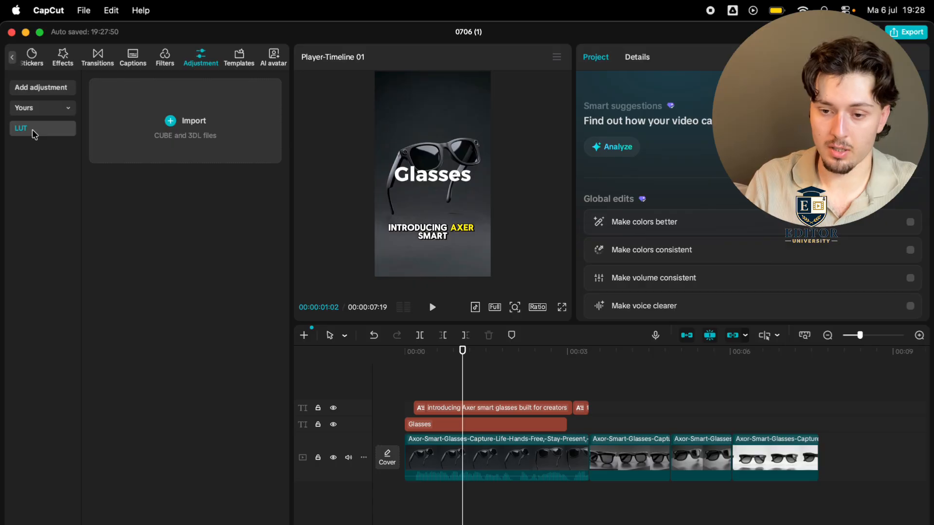
{"action": "left_click", "coordinate": [54, 87]}
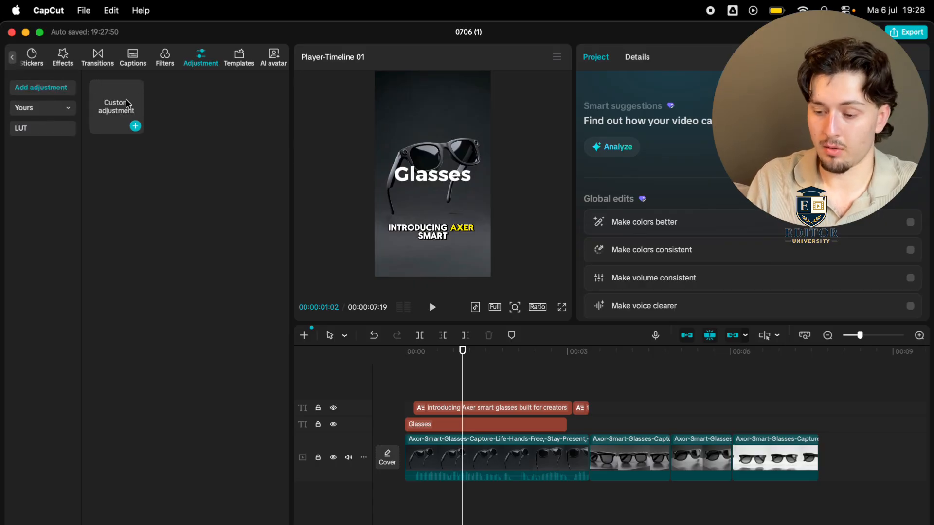
{"action": "left_click_drag", "start_coordinate": [128, 103], "coordinate": [414, 403]}
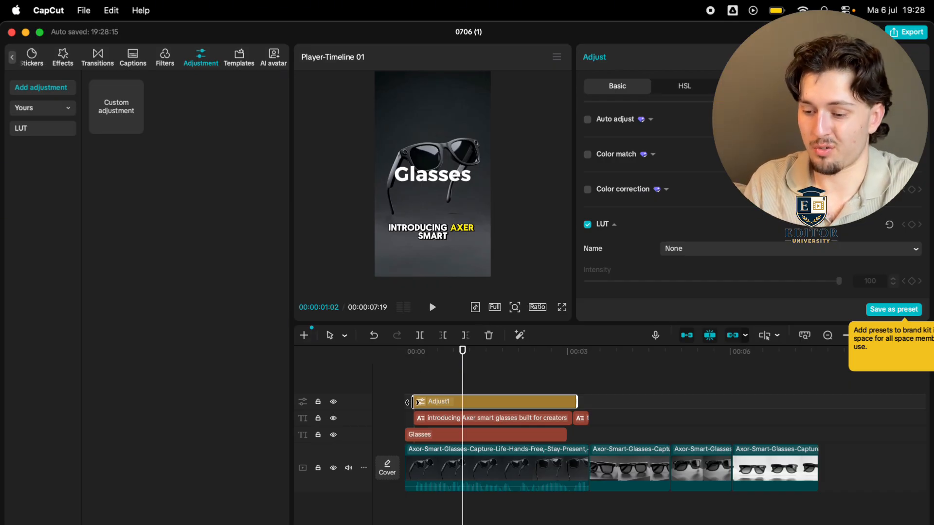
{"action": "left_click_drag", "start_coordinate": [417, 403], "coordinate": [291, 403]}
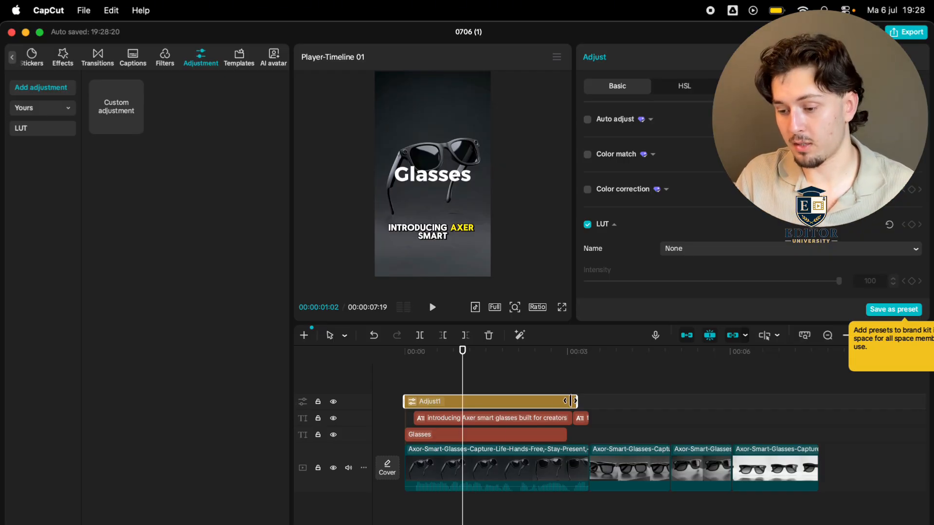
{"action": "left_click_drag", "start_coordinate": [577, 399], "coordinate": [818, 399]}
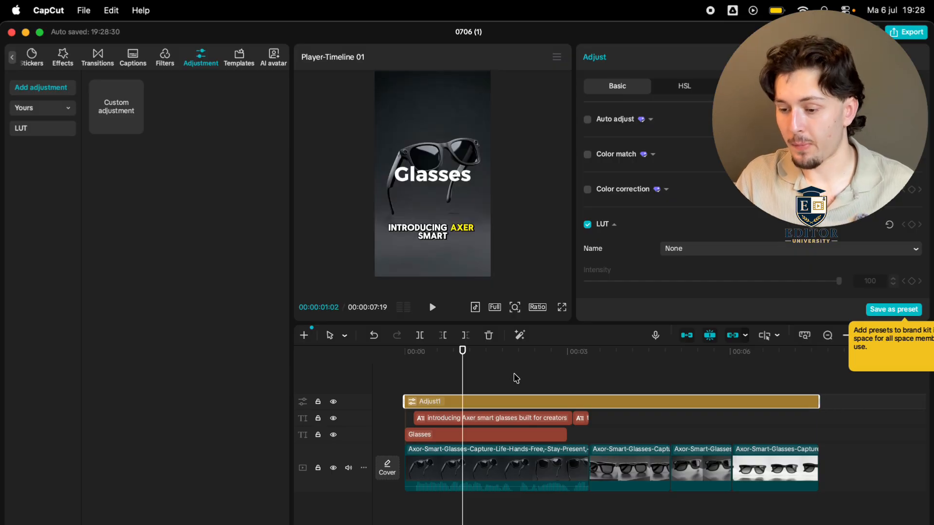
- Set the adjustment layer's exposure to 40 and raise its blacks
{"action": "left_click", "coordinate": [596, 374]}
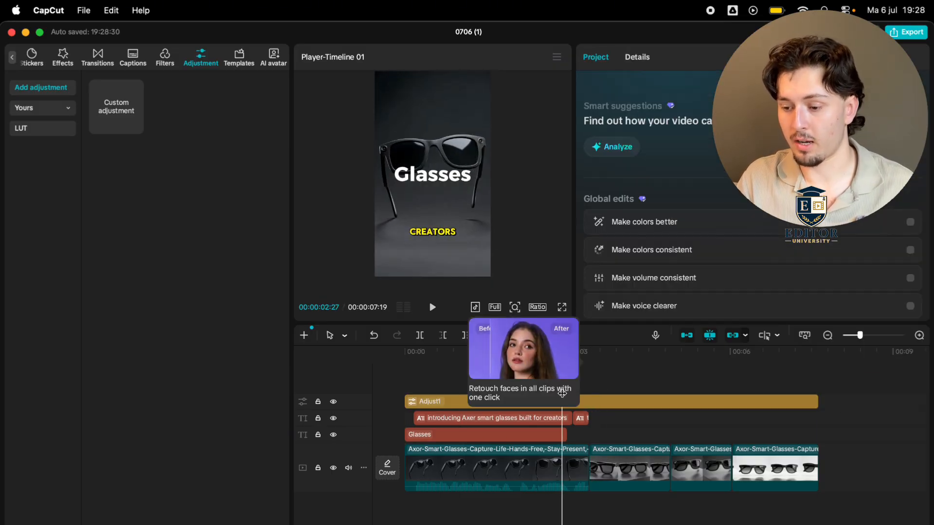
{"action": "left_click", "coordinate": [451, 400]}
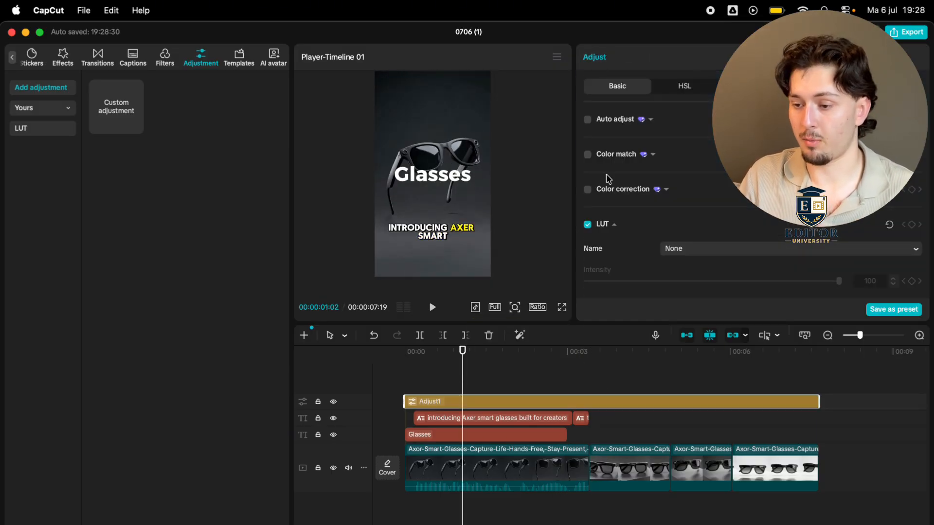
{"action": "scroll", "coordinate": [605, 177], "scroll_direction": "down", "scroll_amount": 10}
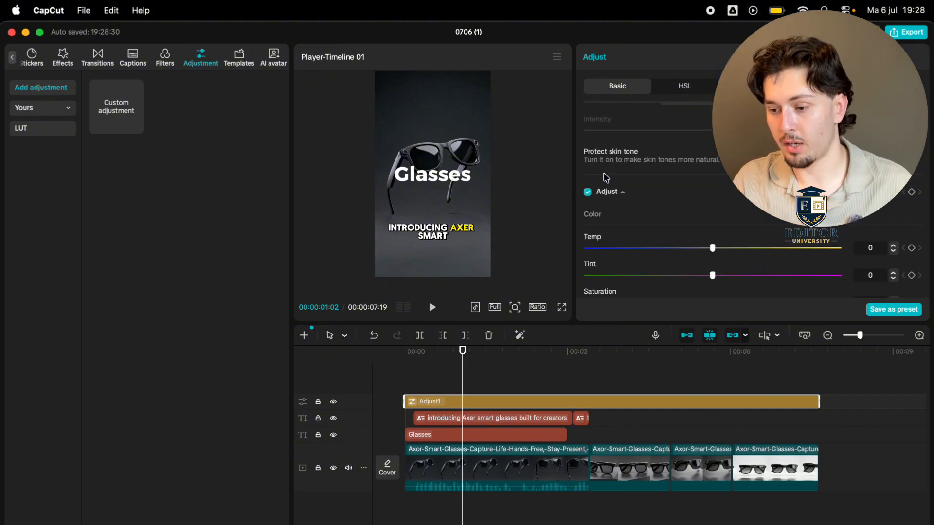
{"action": "left_click_drag", "start_coordinate": [723, 229], "coordinate": [812, 231]}
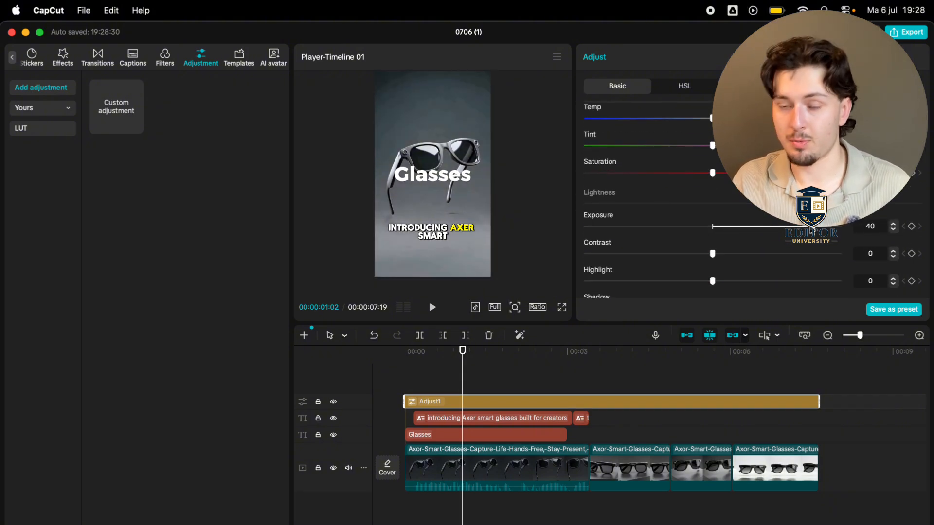
{"action": "scroll", "coordinate": [715, 256], "scroll_direction": "down", "scroll_amount": 3}
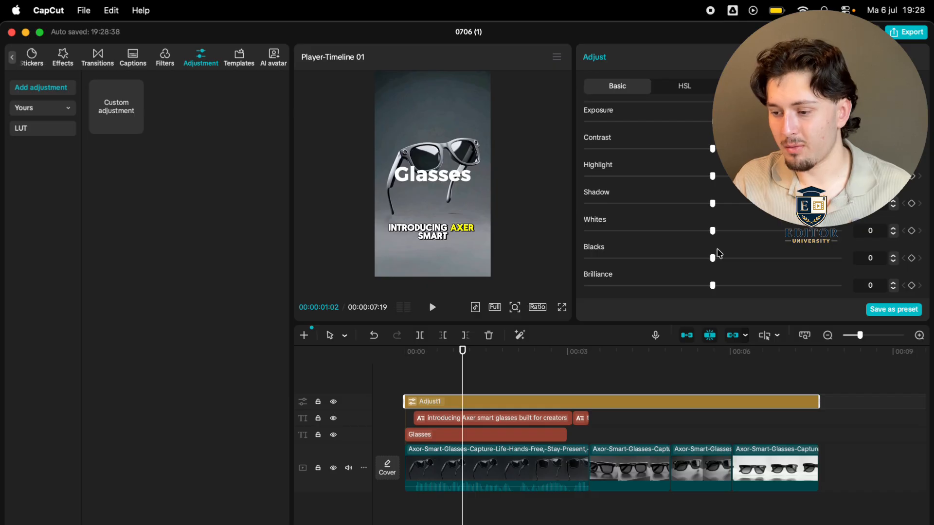
{"action": "left_click_drag", "start_coordinate": [710, 257], "coordinate": [761, 237]}
- Add grain to the adjustment layer and raise its color temperature to the warm extreme
{"action": "scroll", "coordinate": [713, 258], "scroll_direction": "down", "scroll_amount": 5}
{"action": "left_click", "coordinate": [673, 237]}
{"action": "scroll", "coordinate": [759, 239], "scroll_direction": "up", "scroll_amount": 10}
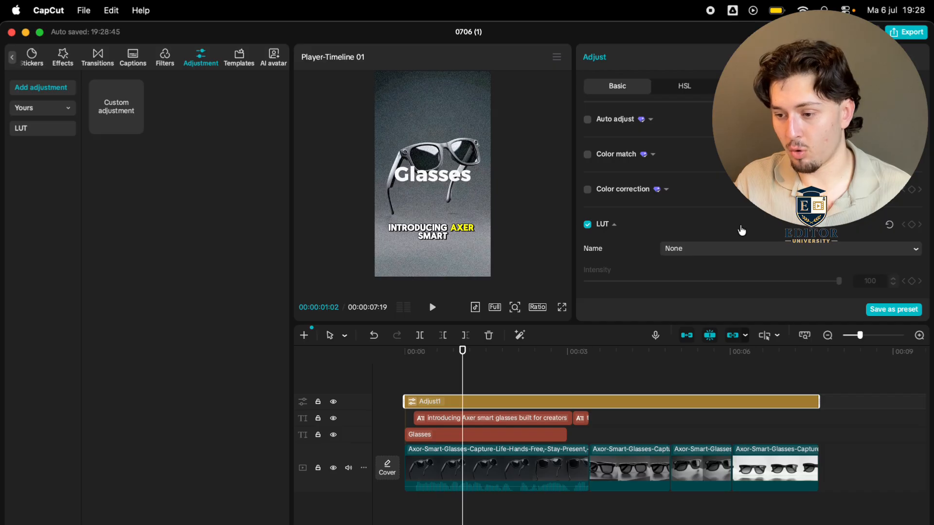
{"action": "scroll", "coordinate": [741, 231], "scroll_direction": "down", "scroll_amount": 4}
{"action": "left_click_drag", "start_coordinate": [752, 194], "coordinate": [841, 194]}
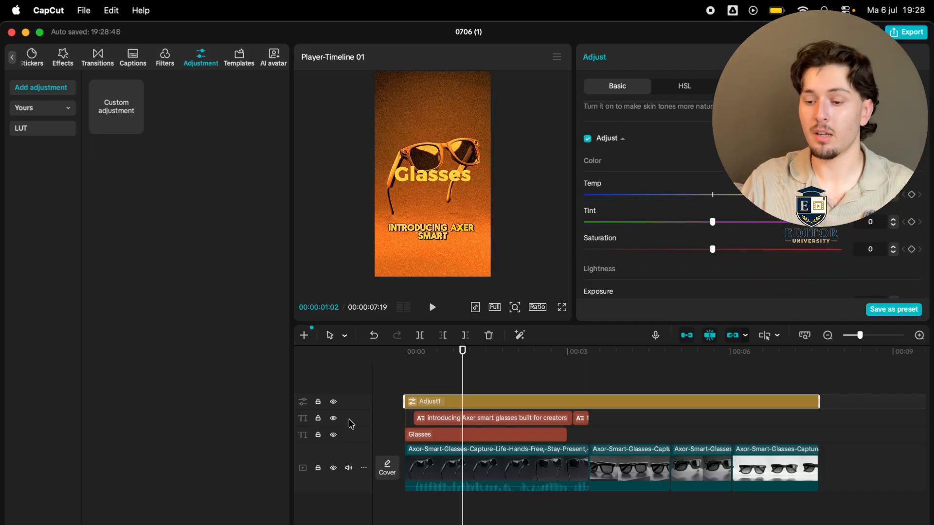
- Preview the adjustment along the video and trim the layer to end where the last glasses clip starts
{"action": "left_click", "coordinate": [542, 368]}
{"action": "left_click_drag", "start_coordinate": [542, 368], "coordinate": [743, 408]}
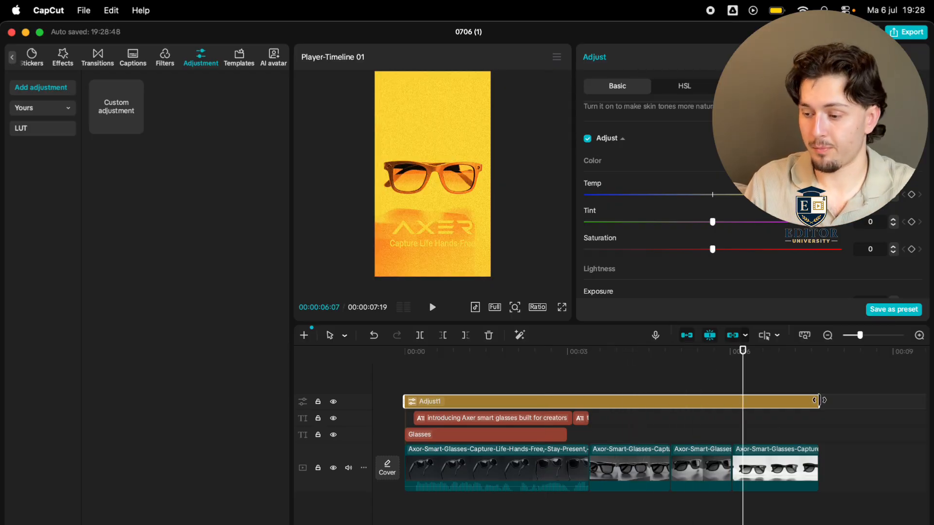
{"action": "left_click", "coordinate": [809, 407]}
{"action": "left_click", "coordinate": [809, 407]}
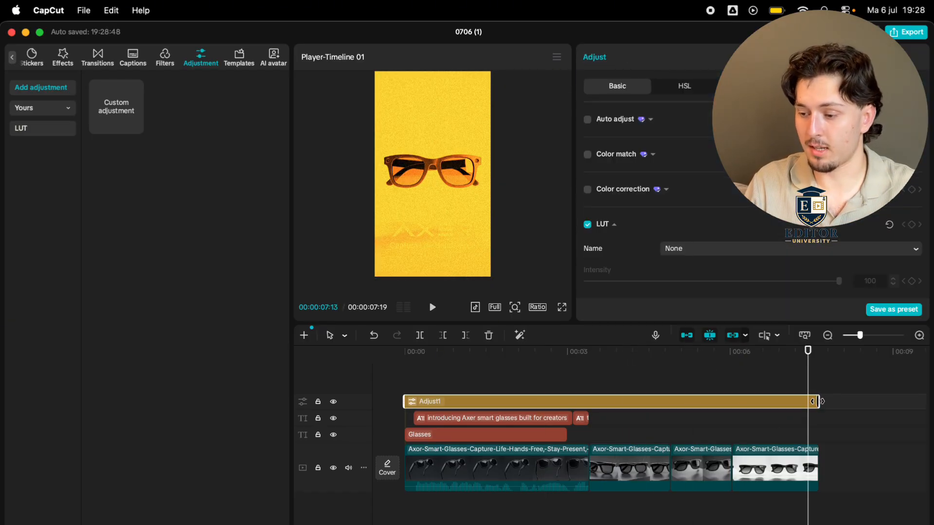
{"action": "left_click_drag", "start_coordinate": [819, 401], "coordinate": [469, 385]}
{"action": "left_click", "coordinate": [754, 391]}
{"action": "left_click", "coordinate": [479, 409]}
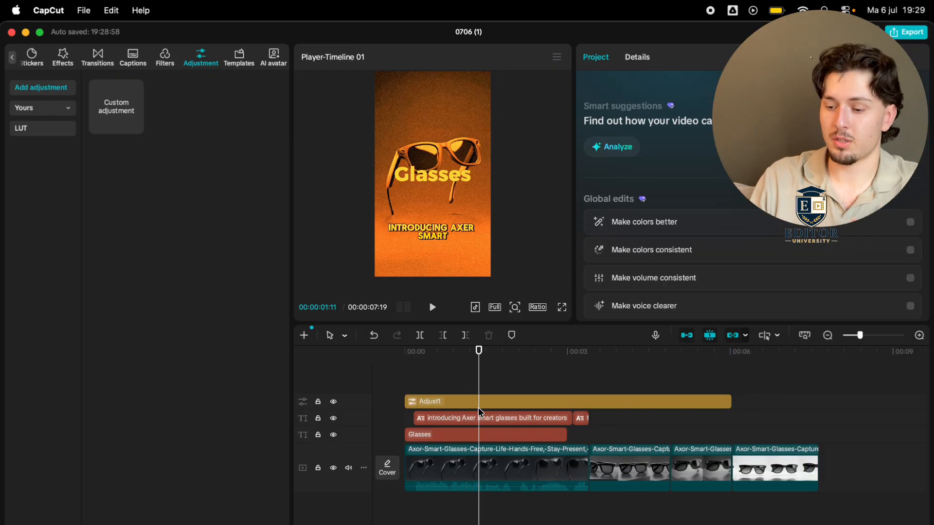
- Delete the adjustment layer and view the LUT import section
{"action": "left_click", "coordinate": [514, 401]}
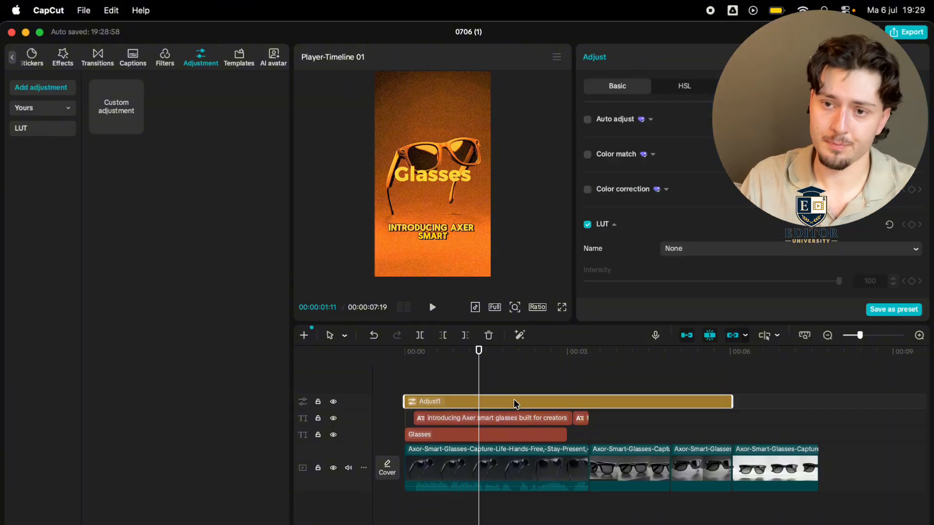
{"action": "key", "text": "Delete"}
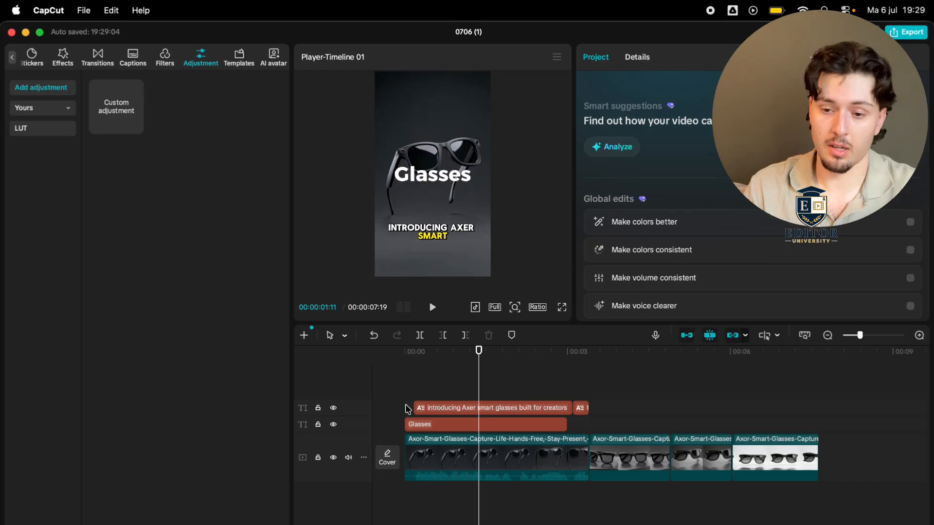
{"action": "left_click", "coordinate": [46, 129]}
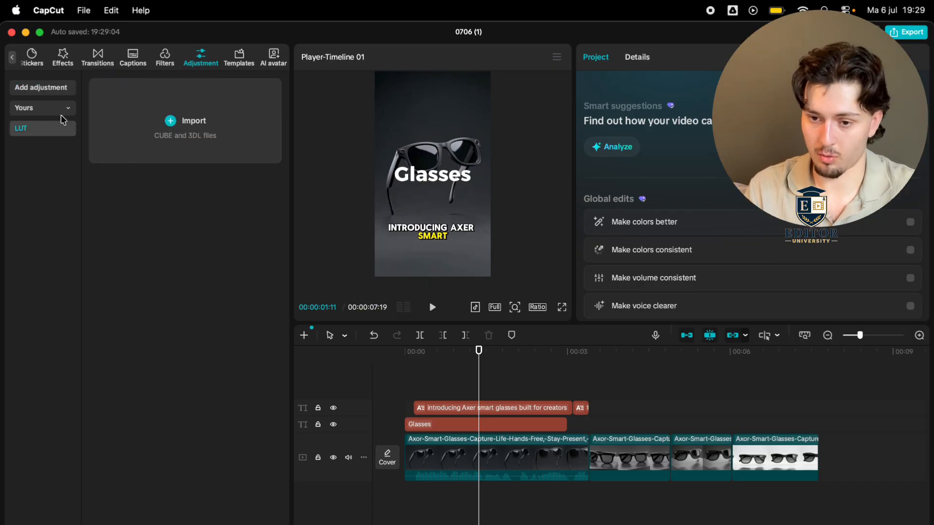
- Examine the template library, including the Lyrics templates, and the trending AI avatars
{"action": "left_click", "coordinate": [239, 60]}
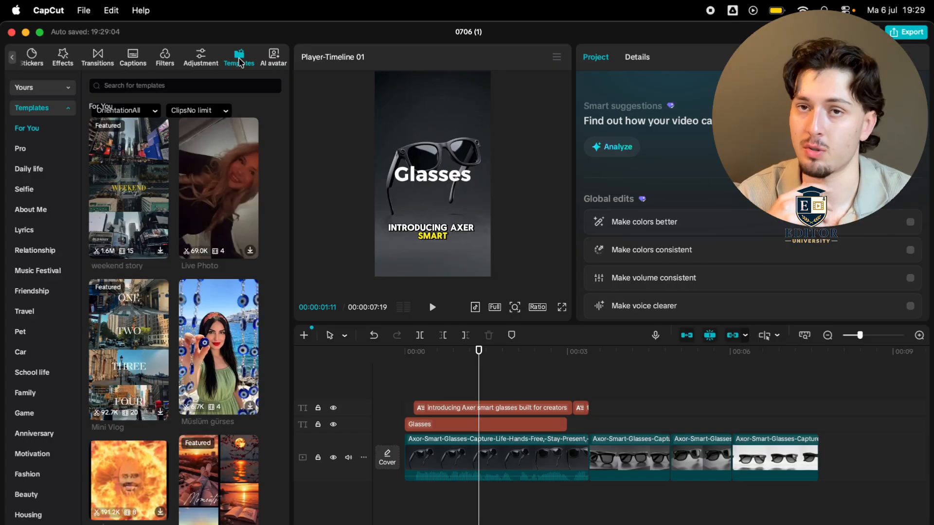
{"action": "scroll", "coordinate": [194, 146], "scroll_direction": "down", "scroll_amount": 5}
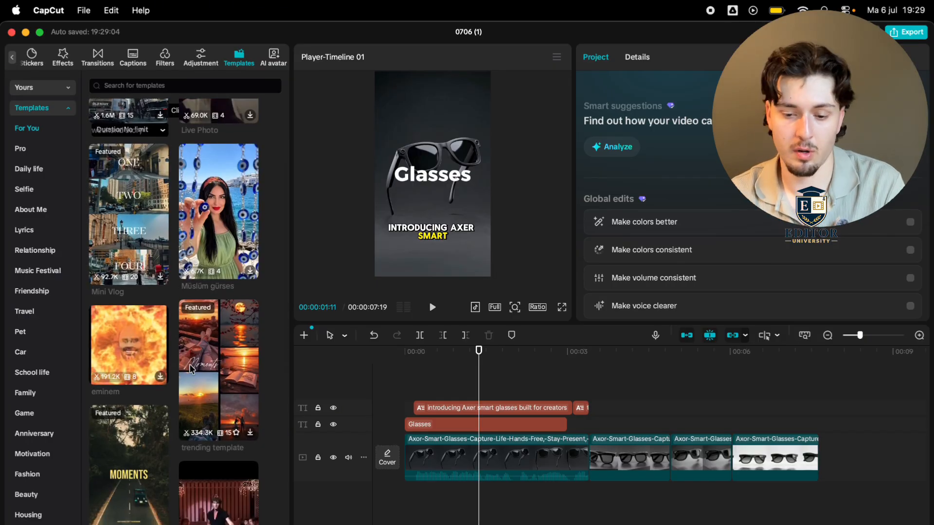
{"action": "left_click", "coordinate": [31, 232]}
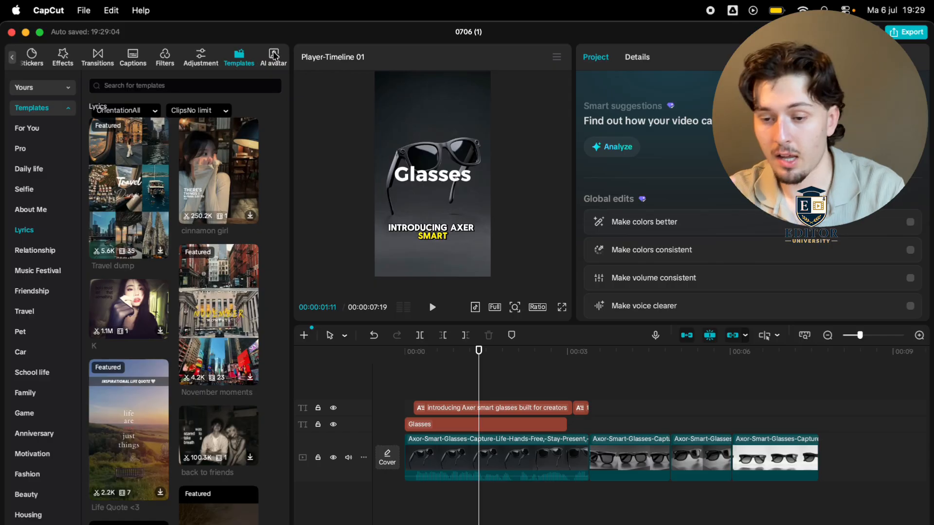
{"action": "left_click", "coordinate": [274, 56]}
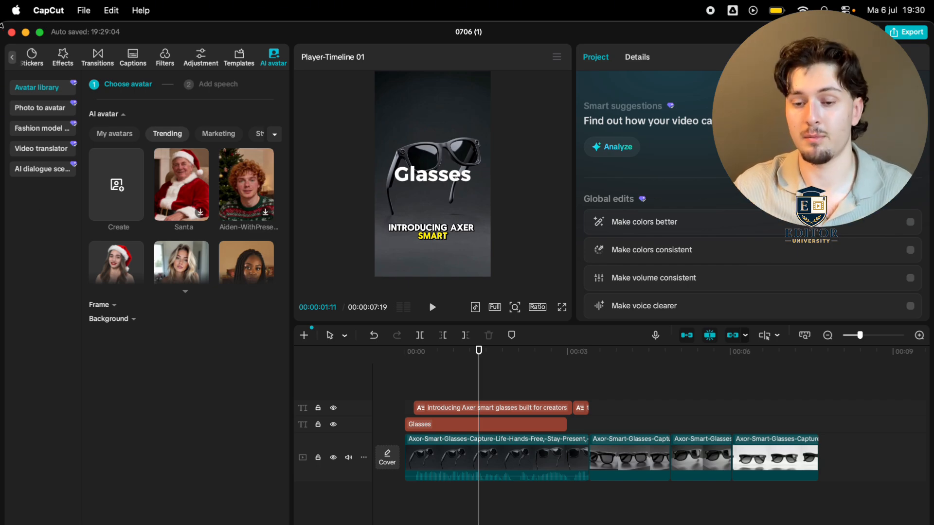
- Review the project's imported media, the files in the cloud space, and the trending stock library
{"action": "left_click", "coordinate": [12, 60]}
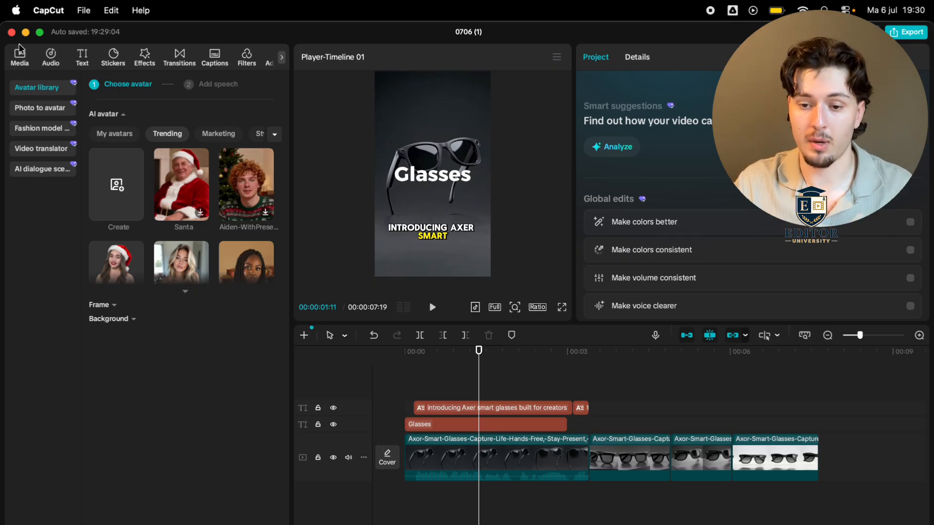
{"action": "left_click", "coordinate": [19, 56]}
{"action": "left_click", "coordinate": [51, 89]}
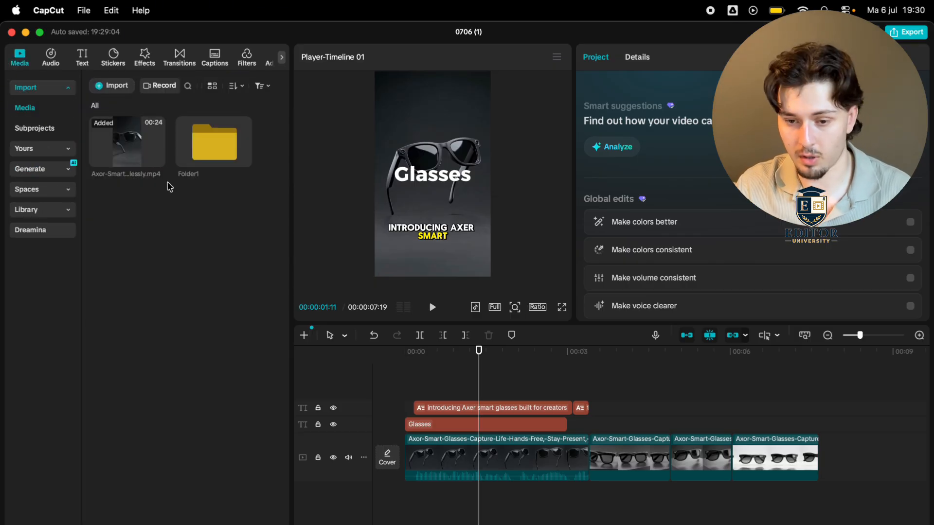
{"action": "left_click", "coordinate": [42, 191]}
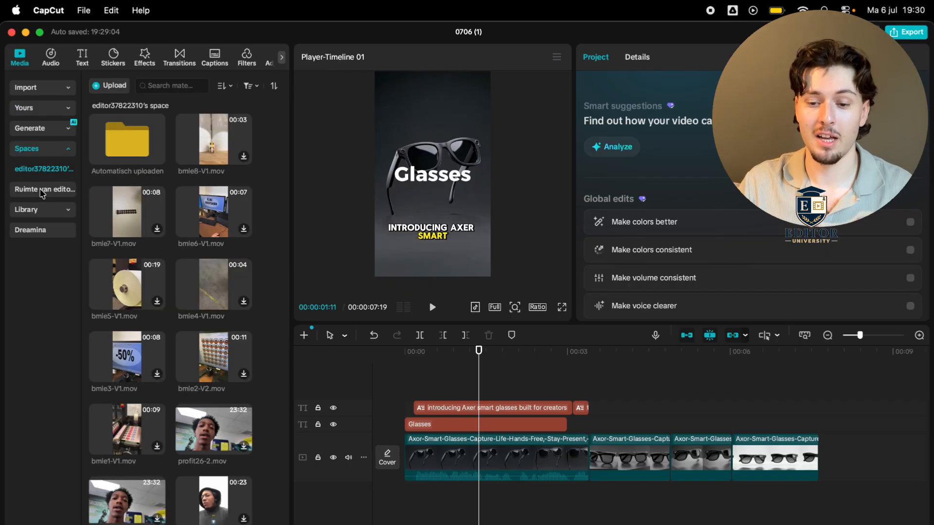
{"action": "left_click", "coordinate": [42, 210]}
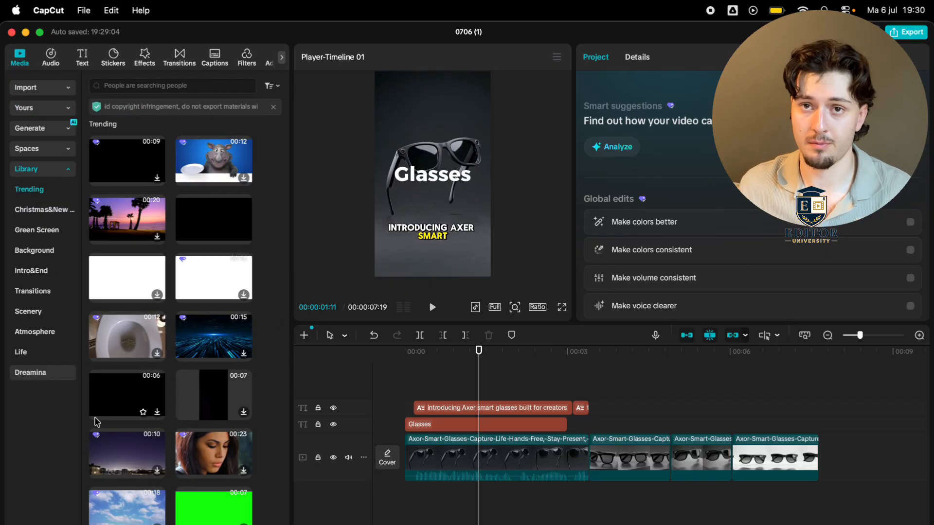
- Review the audio sources, covering the FIFA music list and the trending sound effects
{"action": "left_click", "coordinate": [50, 57]}
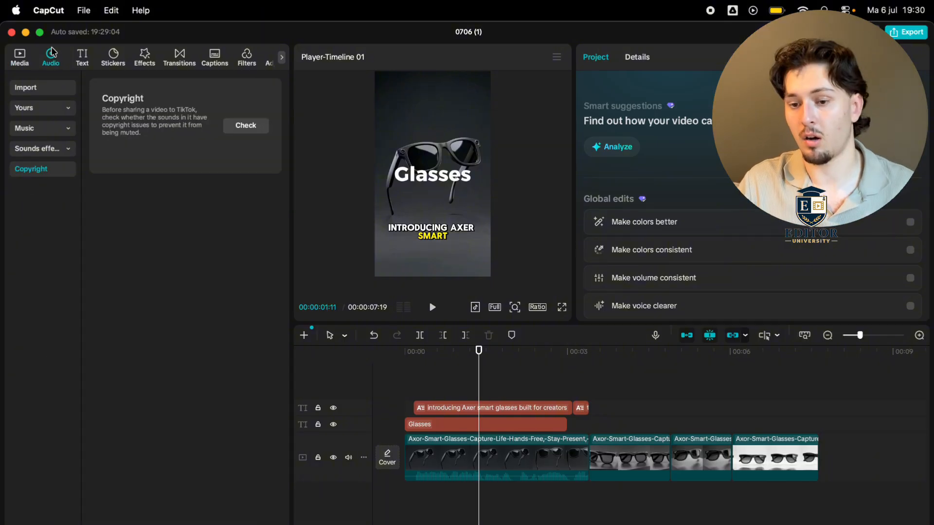
{"action": "left_click", "coordinate": [41, 90]}
{"action": "left_click", "coordinate": [54, 128]}
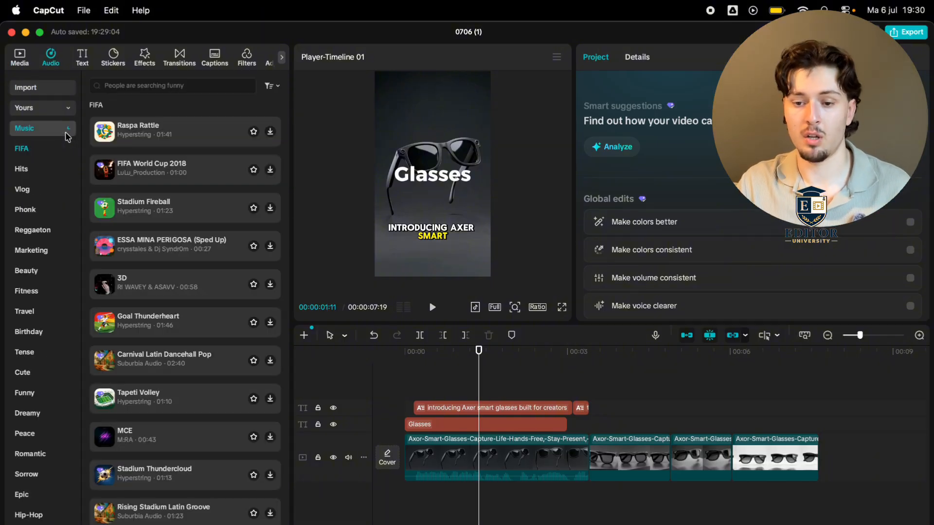
{"action": "left_click", "coordinate": [62, 131]}
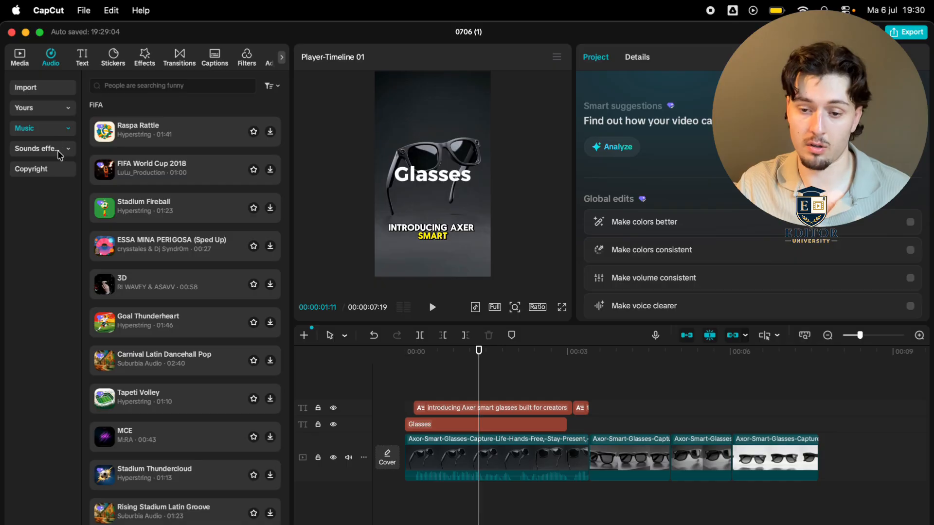
{"action": "left_click", "coordinate": [61, 149]}
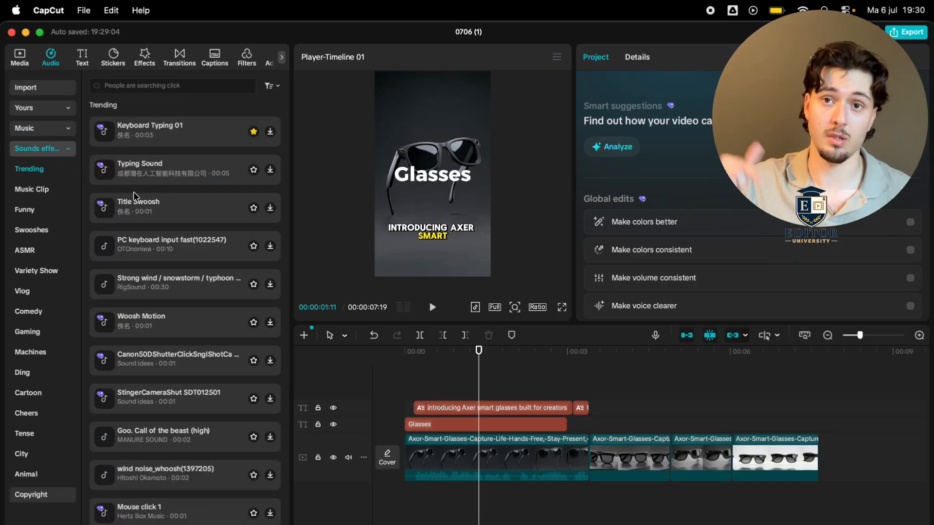
- Review the options for adding text, the sticker shapes, and the favorite stickers
{"action": "left_click", "coordinate": [82, 57]}
{"action": "left_click", "coordinate": [57, 84]}
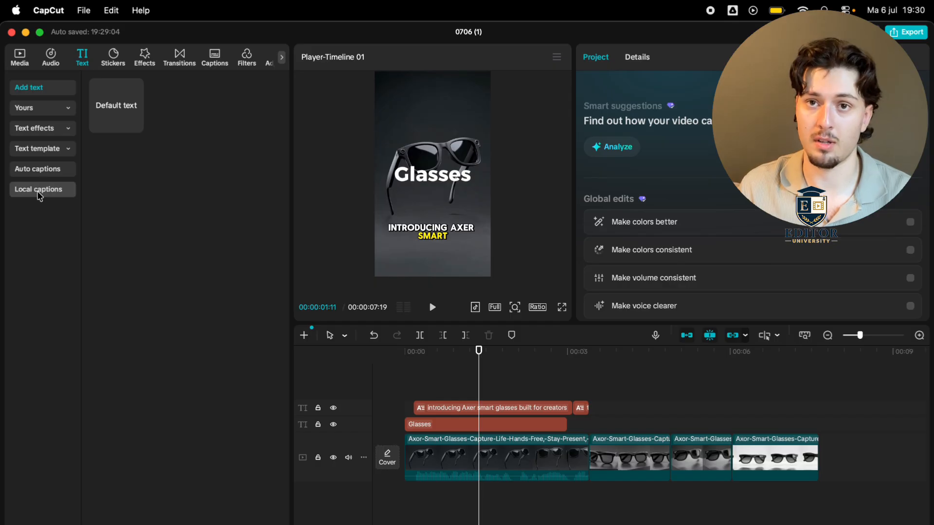
{"action": "left_click", "coordinate": [107, 50]}
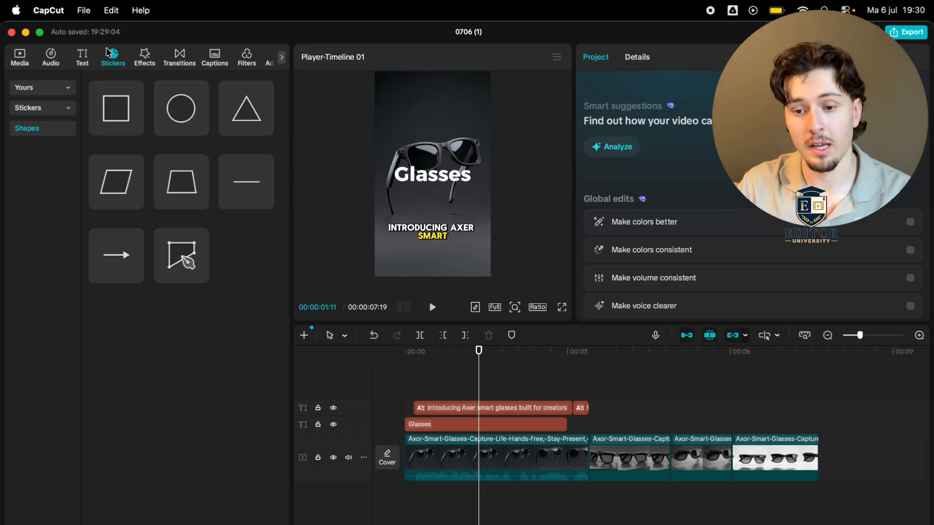
{"action": "left_click", "coordinate": [55, 89]}
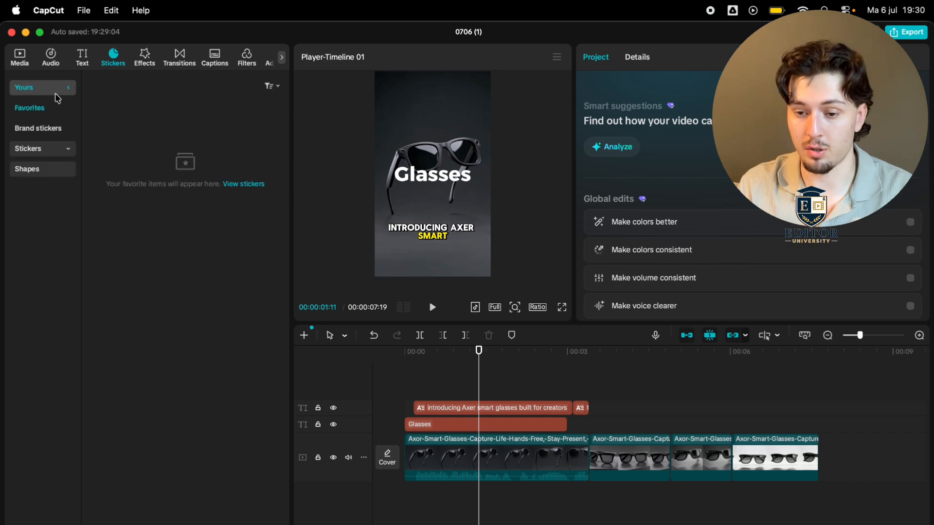
- Review the trending video effects, favorite transitions, auto caption options, and featured filters
{"action": "left_click", "coordinate": [145, 58]}
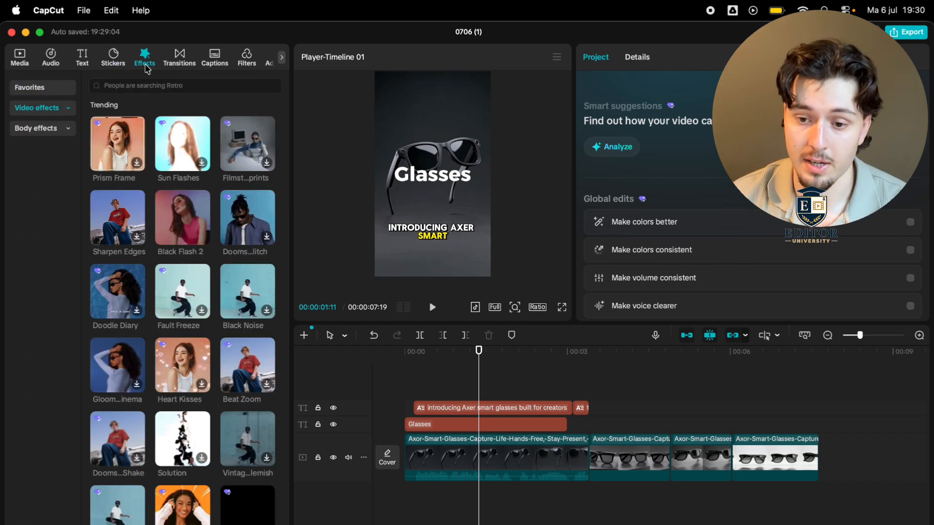
{"action": "scroll", "coordinate": [145, 305], "scroll_direction": "down", "scroll_amount": 3}
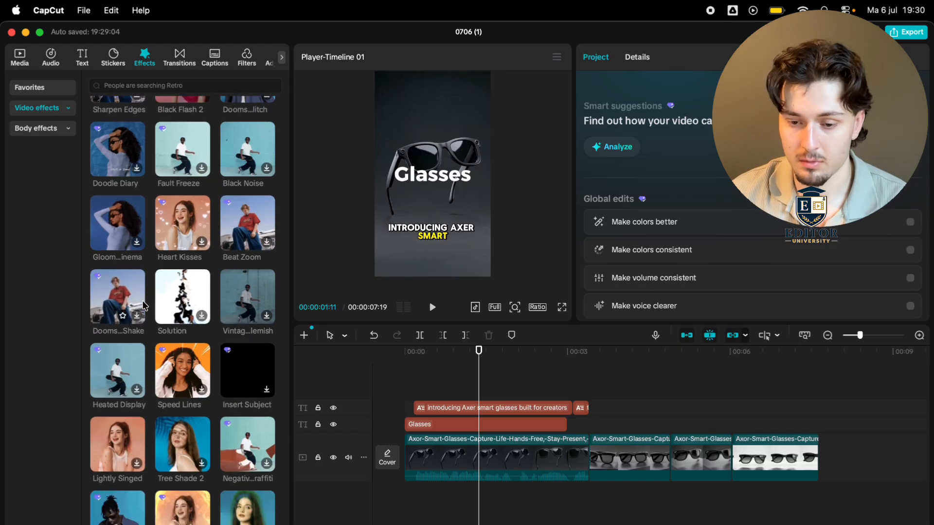
{"action": "scroll", "coordinate": [144, 305], "scroll_direction": "up", "scroll_amount": 3}
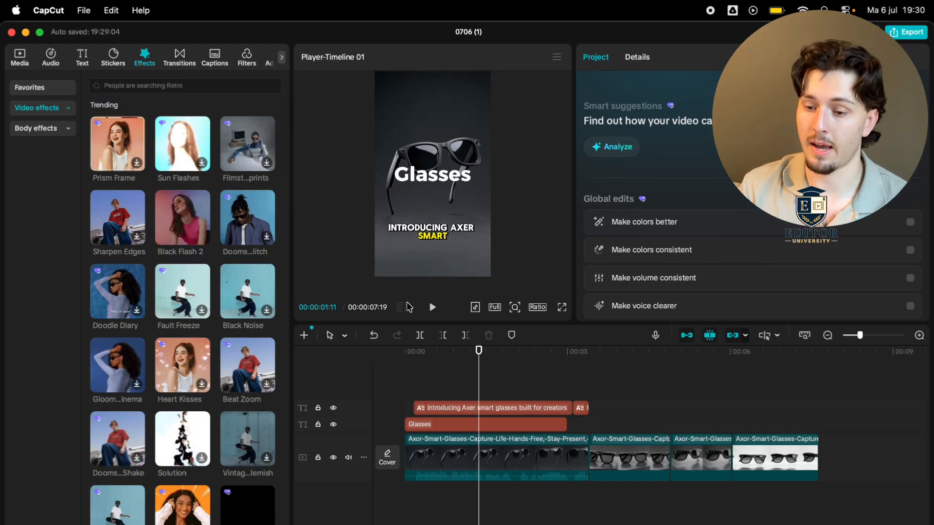
{"action": "left_click", "coordinate": [180, 57]}
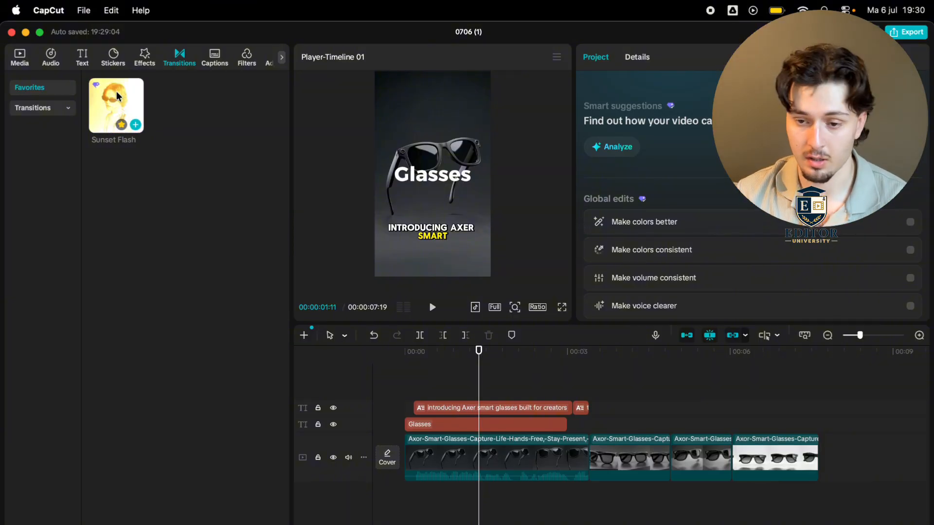
{"action": "left_click", "coordinate": [215, 56]}
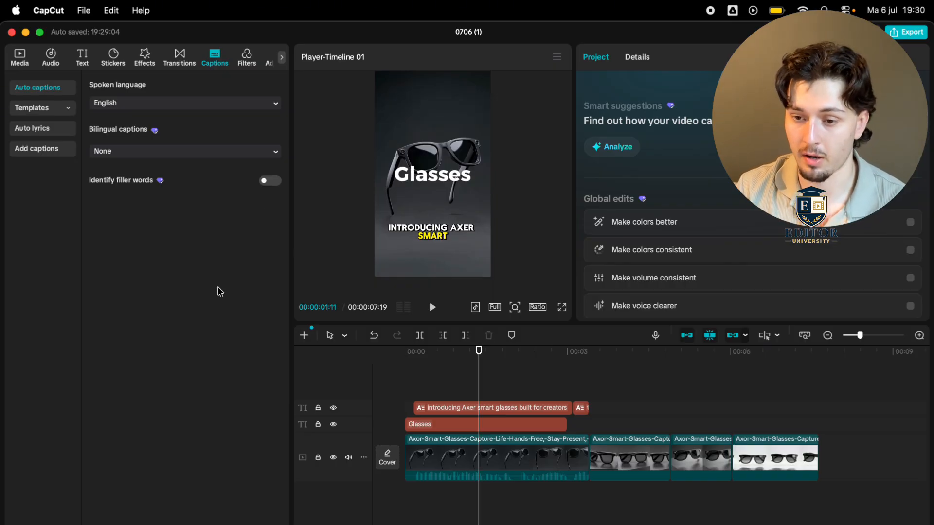
{"action": "left_click", "coordinate": [245, 66]}
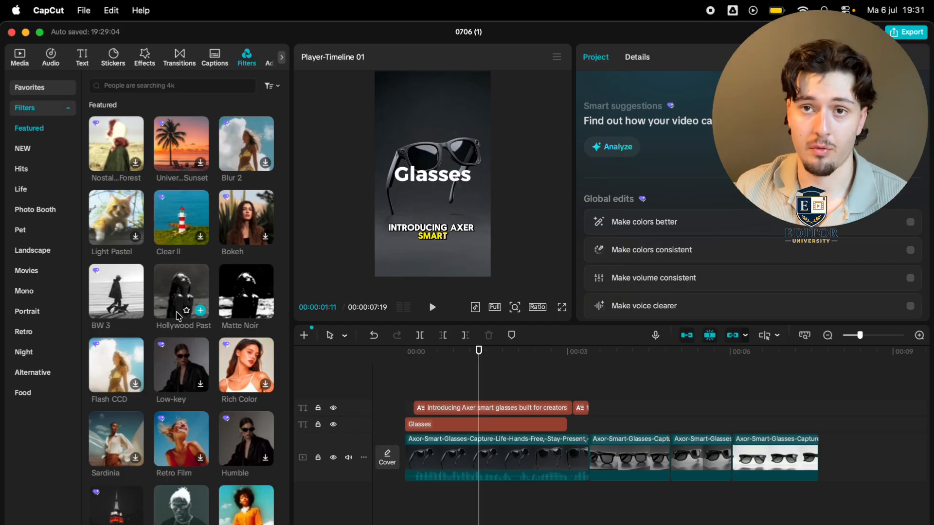
- Review the LUT adjustments, Lyrics templates, and trending AI avatars, and return to the trending stock media
{"action": "left_click", "coordinate": [280, 58]}
{"action": "left_click", "coordinate": [202, 61]}
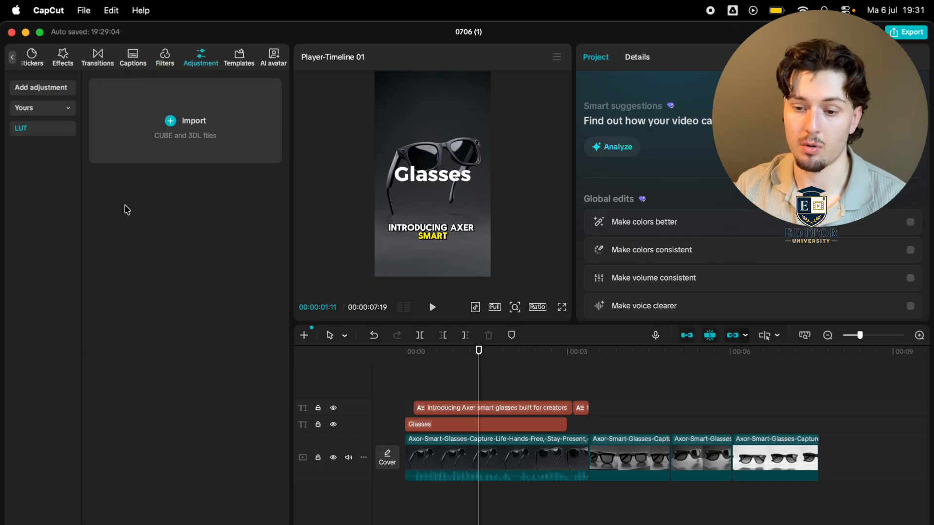
{"action": "left_click", "coordinate": [241, 56]}
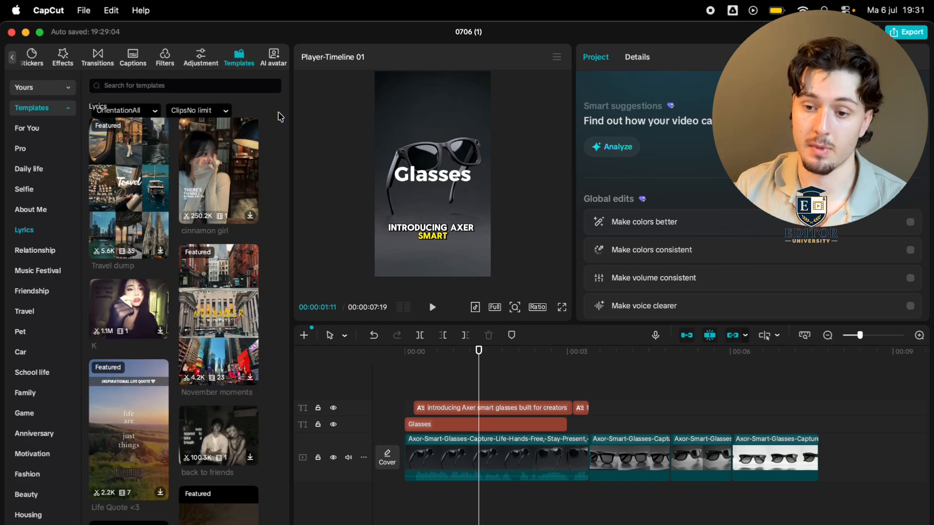
{"action": "left_click", "coordinate": [274, 54]}
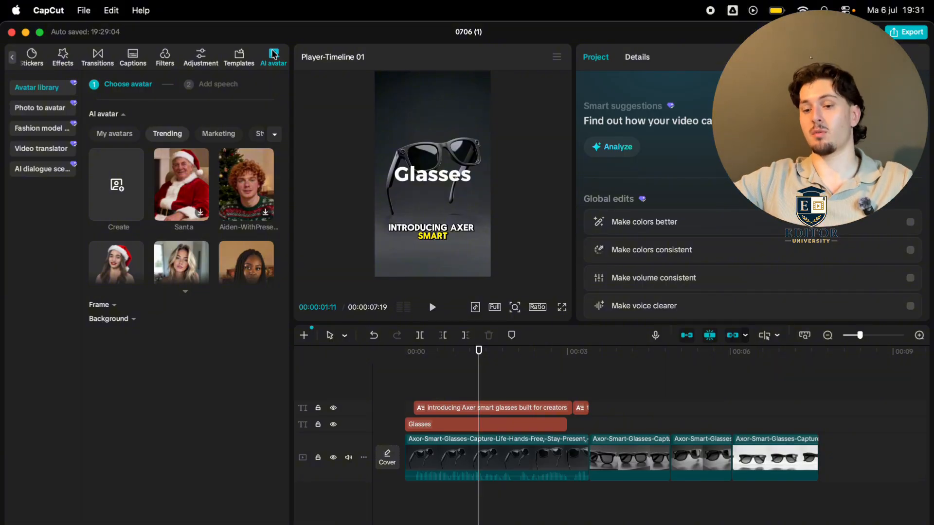
{"action": "left_click", "coordinate": [13, 58]}
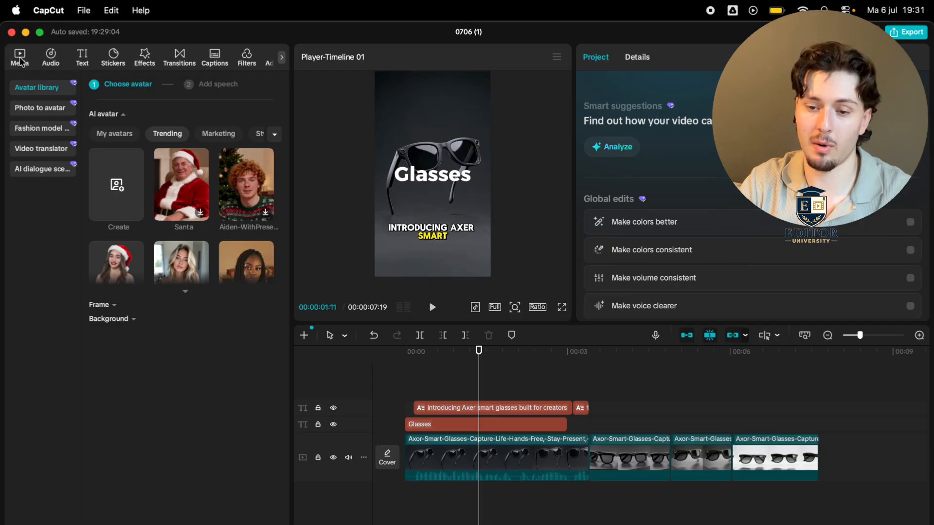
{"action": "left_click", "coordinate": [23, 59]}
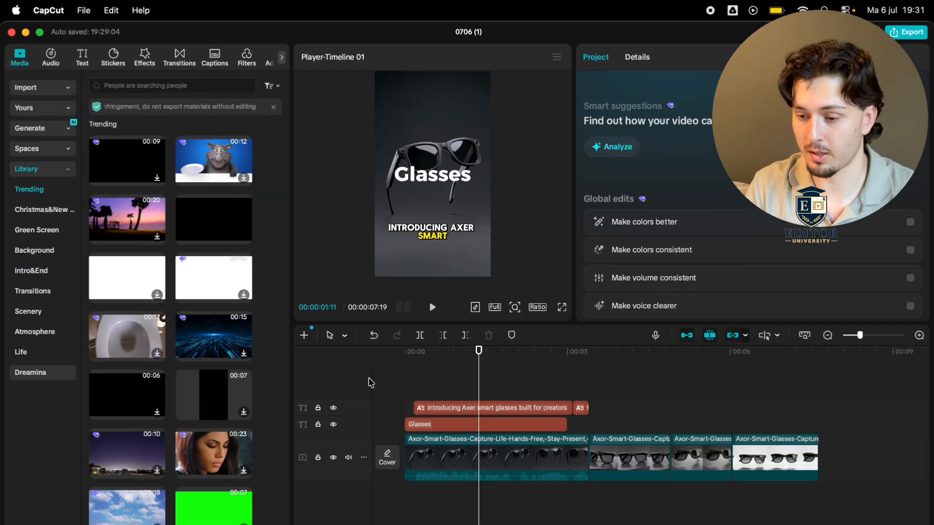
- Change the workspace layout to Vertical
{"action": "left_click", "coordinate": [442, 395]}
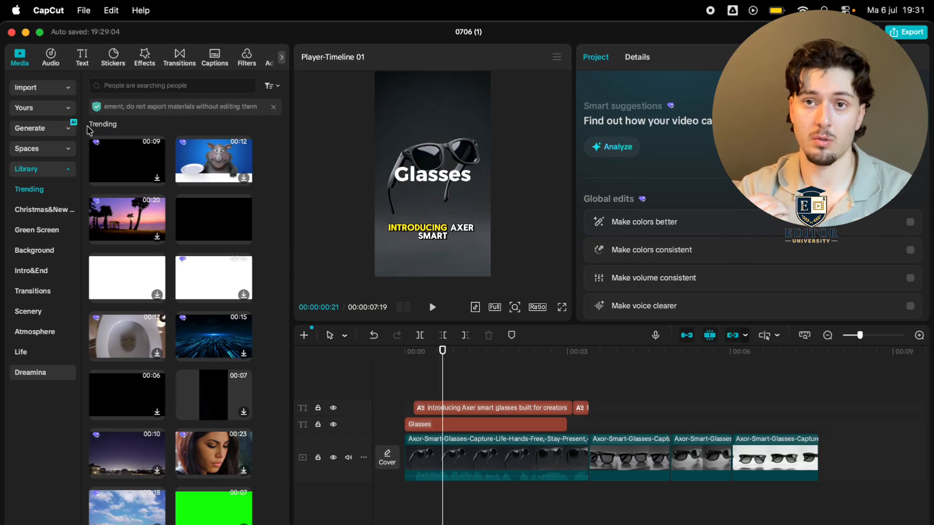
{"action": "left_click", "coordinate": [58, 14]}
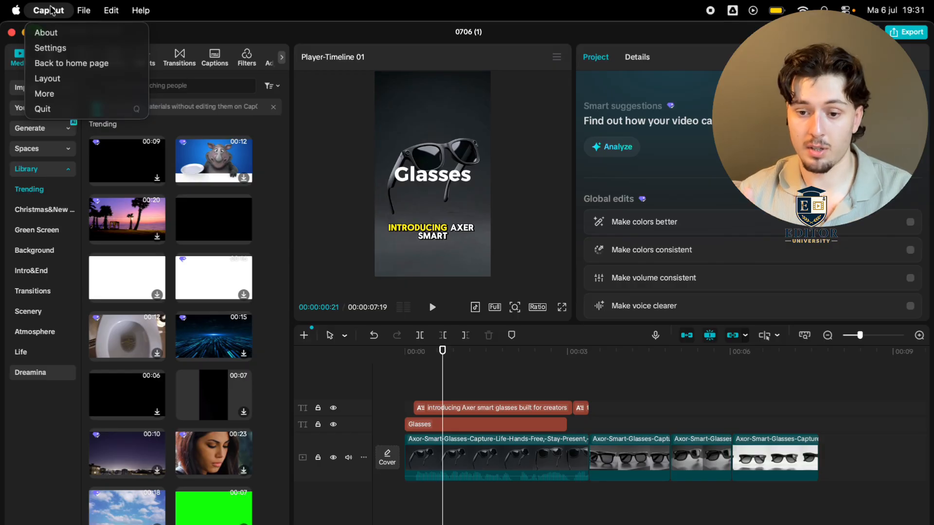
{"action": "mouse_move", "coordinate": [114, 82]}
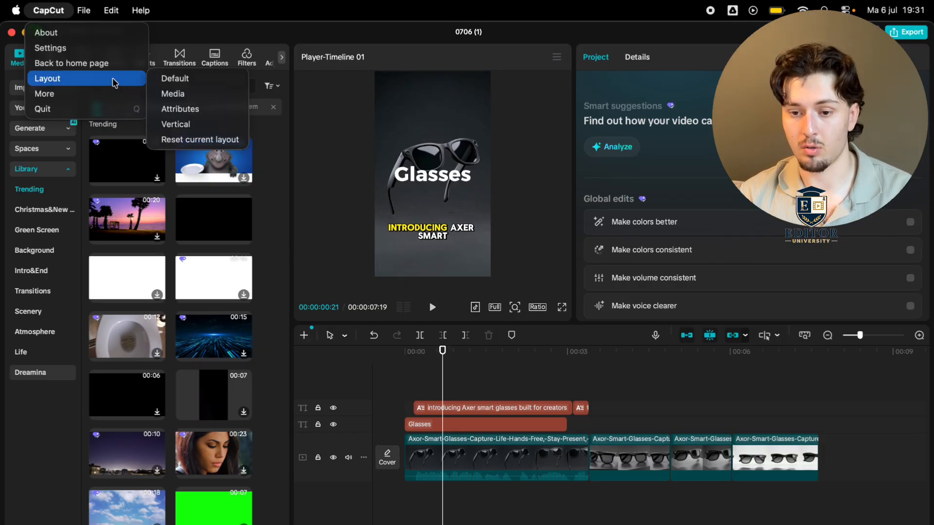
{"action": "left_click", "coordinate": [176, 125]}
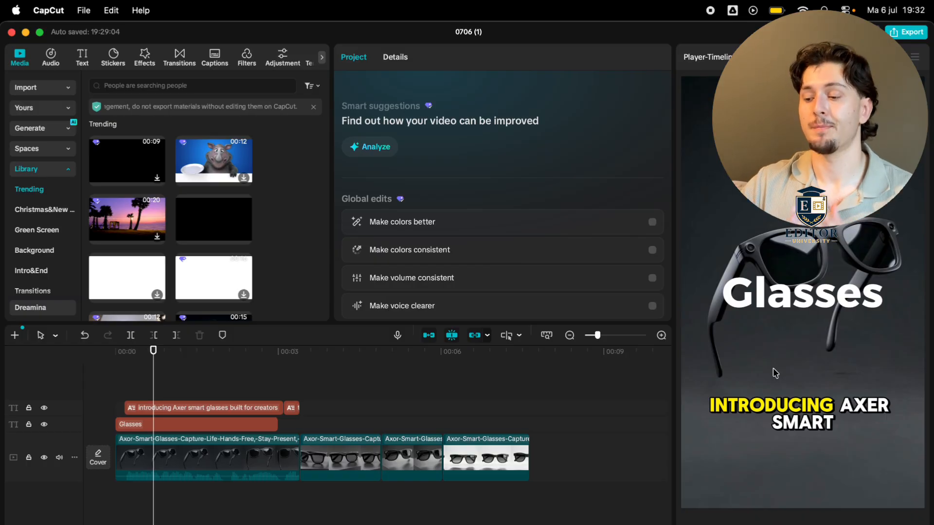
- Show the project's imported media and inspect the first smart-glasses clip on the timeline
{"action": "left_click", "coordinate": [66, 88]}
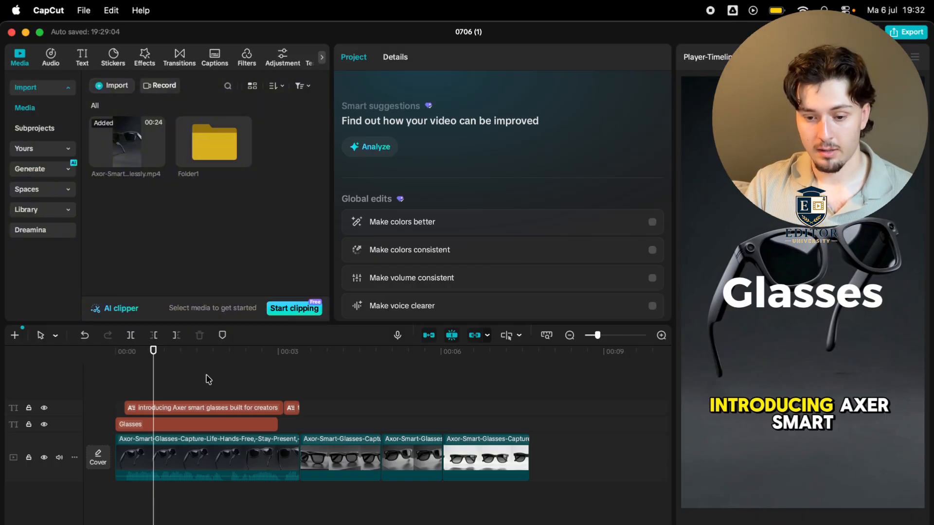
{"action": "left_click", "coordinate": [229, 462]}
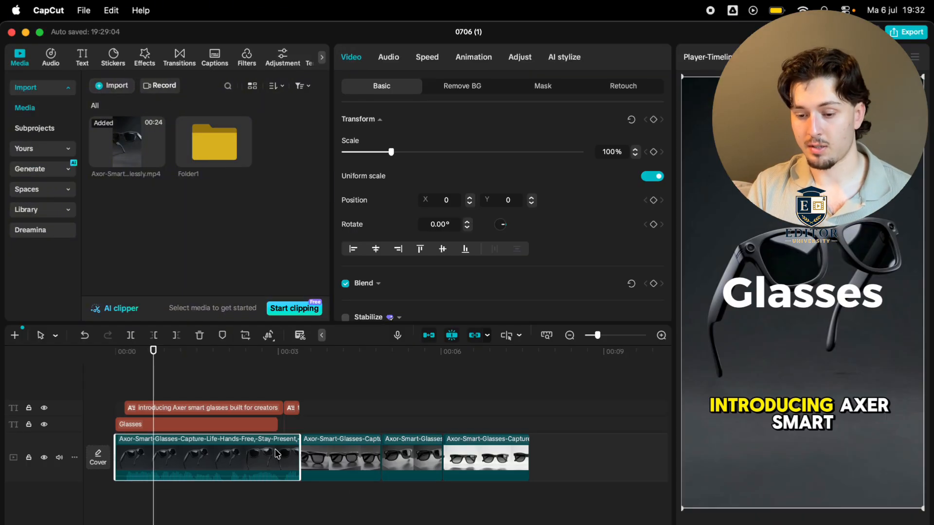
{"action": "left_click", "coordinate": [290, 387]}
{"action": "left_click", "coordinate": [201, 389]}
{"action": "scroll", "coordinate": [182, 476], "scroll_direction": "up", "scroll_amount": 4}
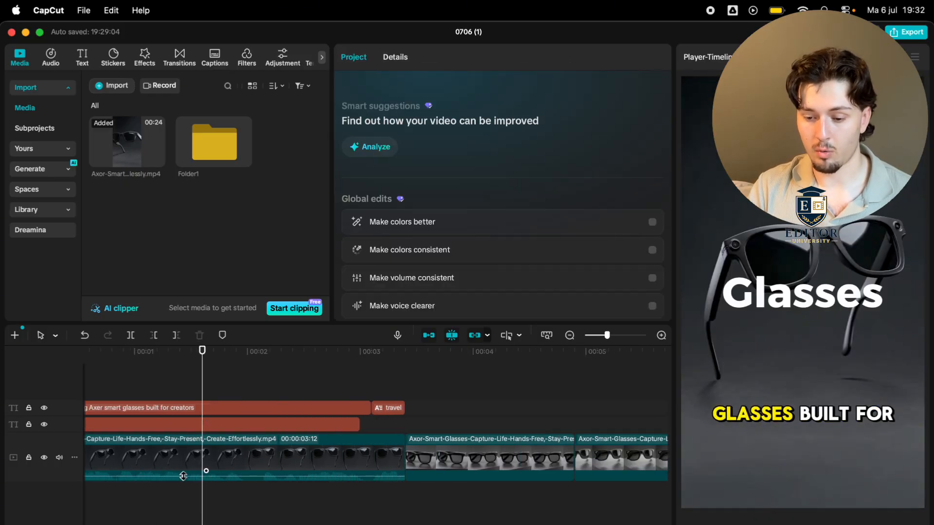
{"action": "left_click", "coordinate": [181, 474]}
{"action": "scroll", "coordinate": [180, 473], "scroll_direction": "down", "scroll_amount": 1}
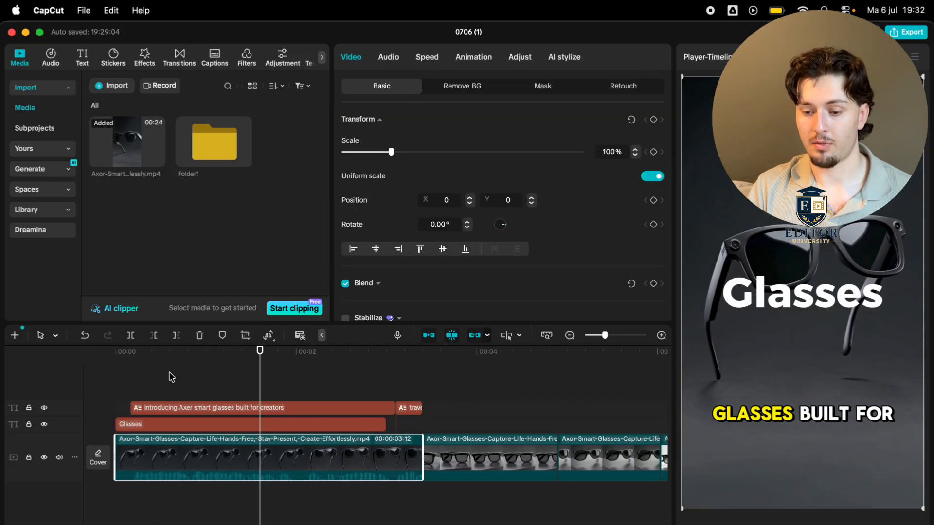
- Inspect the text settings of the "introducing Axer smart glasses built for creators" caption and the Glasses title
{"action": "left_click_drag", "start_coordinate": [169, 373], "coordinate": [397, 427]}
{"action": "left_click", "coordinate": [265, 406]}
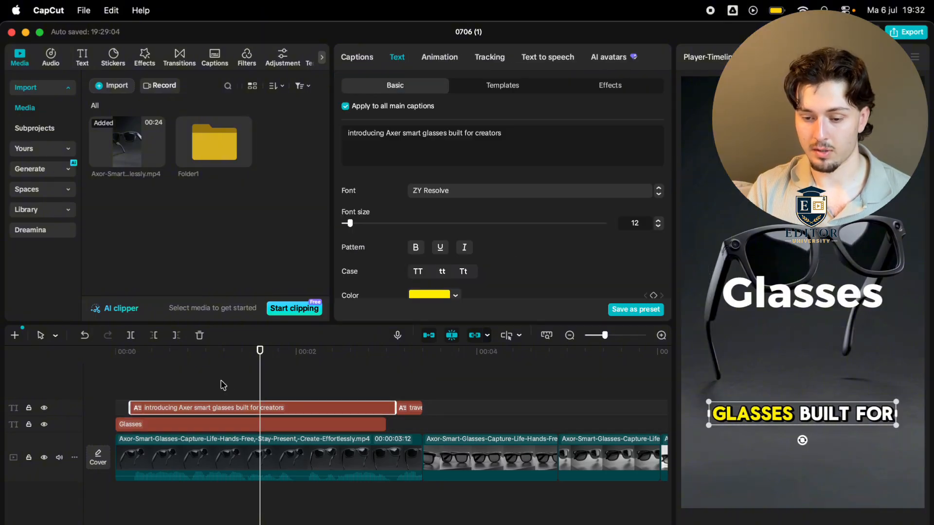
{"action": "left_click", "coordinate": [222, 384]}
{"action": "left_click", "coordinate": [195, 411]}
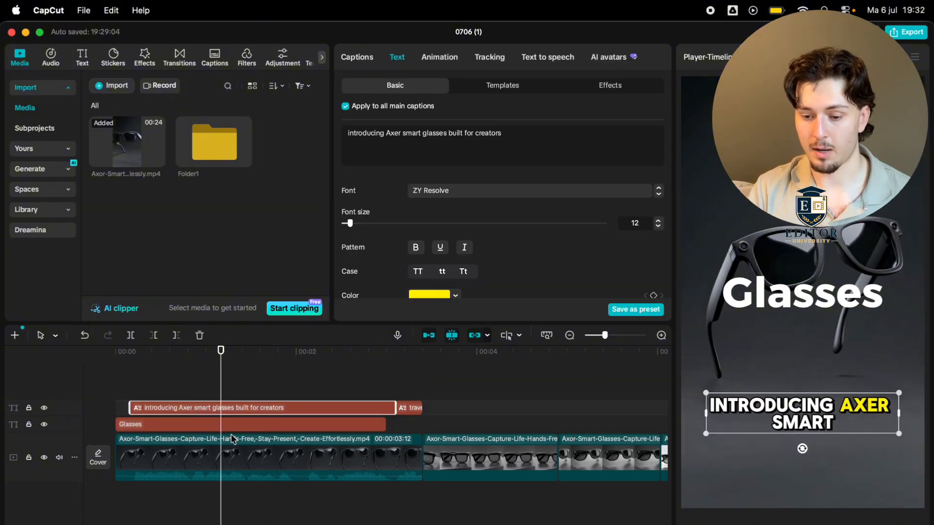
{"action": "left_click", "coordinate": [211, 426]}
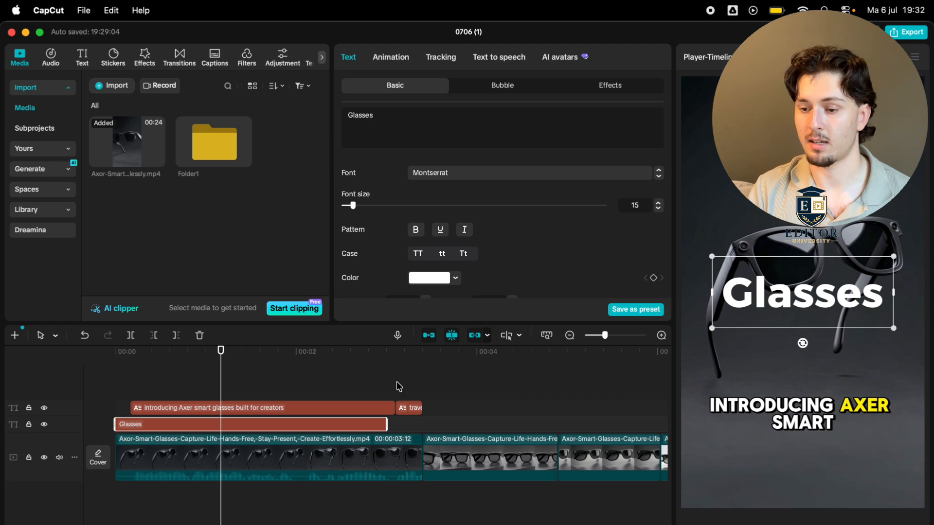
{"action": "left_click", "coordinate": [196, 379]}
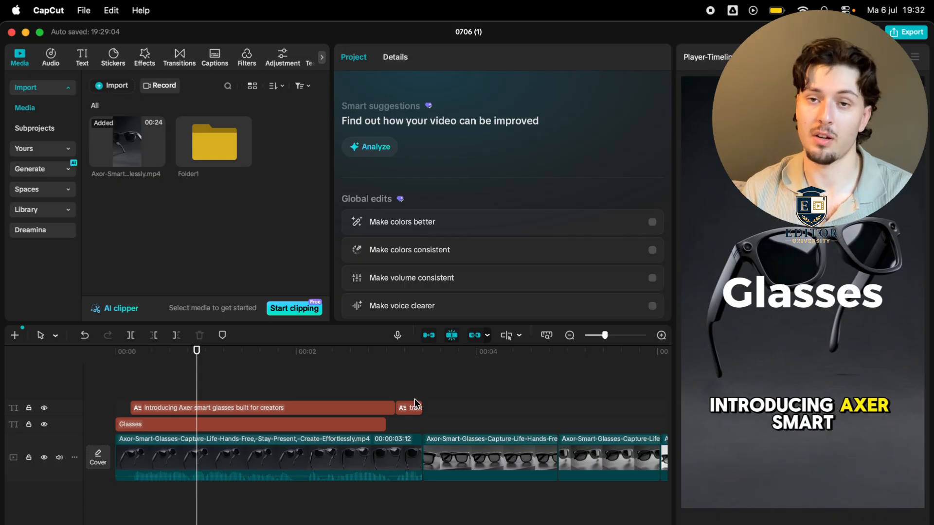
- Import 2.mov from the Documenten folder in Finder into the project's media and return to the timeline preview
{"action": "key", "text": "super+i"}
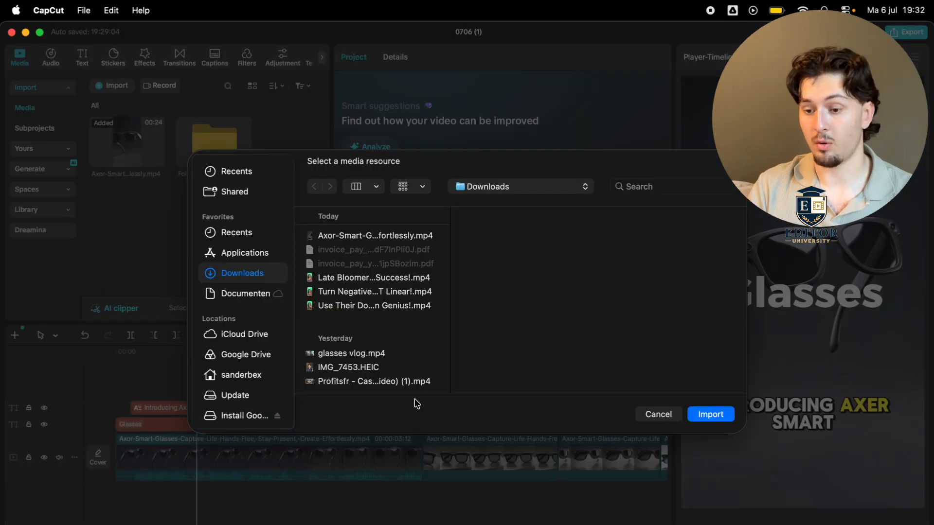
{"action": "left_click", "coordinate": [654, 414]}
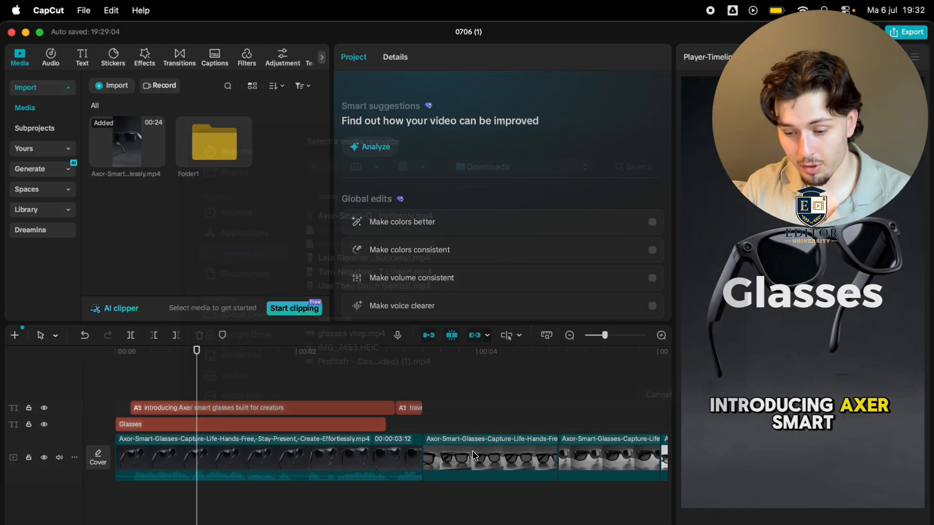
{"action": "key", "text": "super+Tab"}
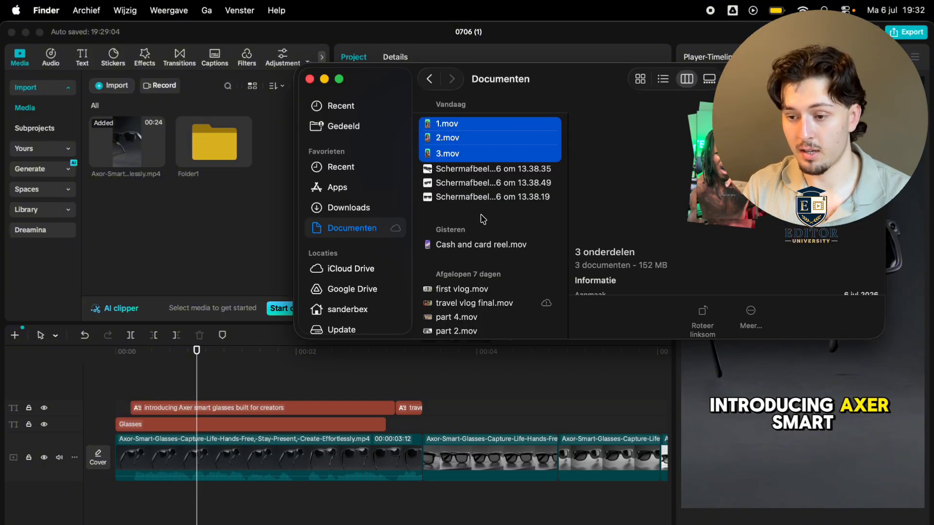
{"action": "left_click", "coordinate": [506, 139]}
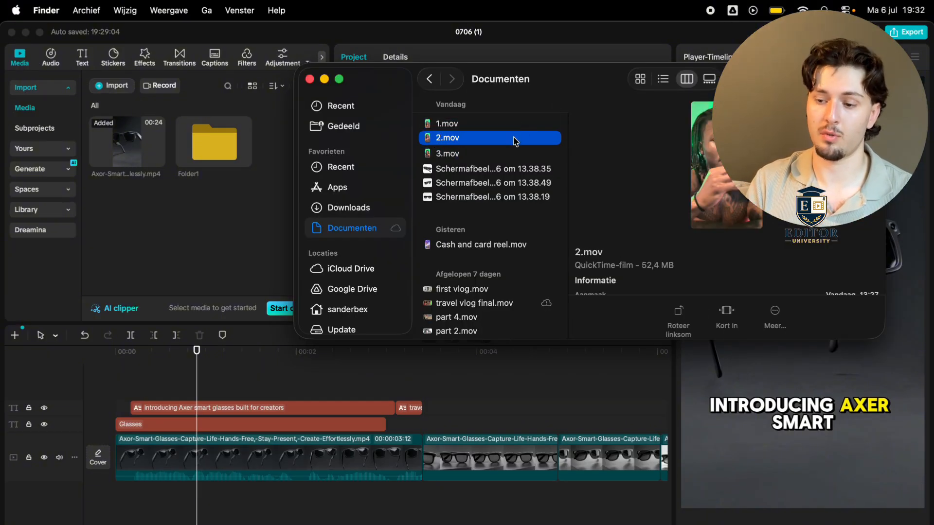
{"action": "left_click_drag", "start_coordinate": [506, 140], "coordinate": [190, 207]}
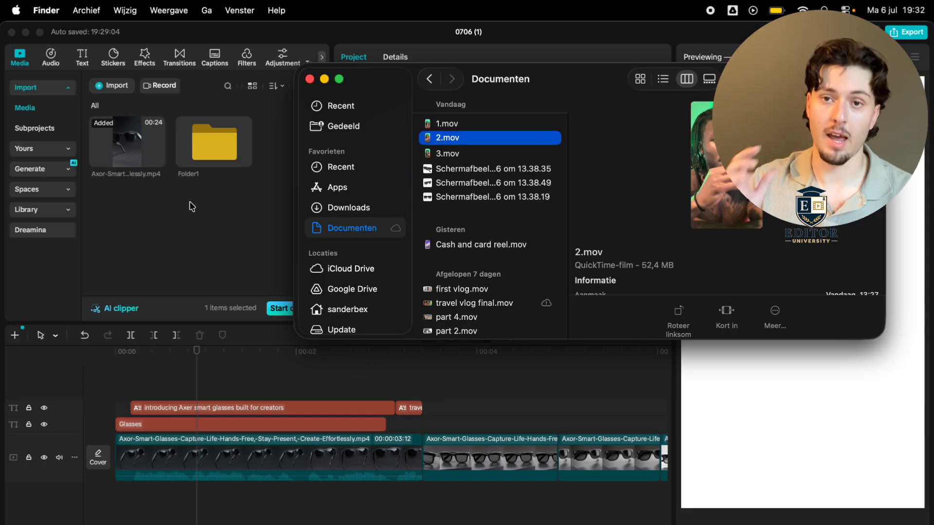
{"action": "left_click", "coordinate": [309, 79]}
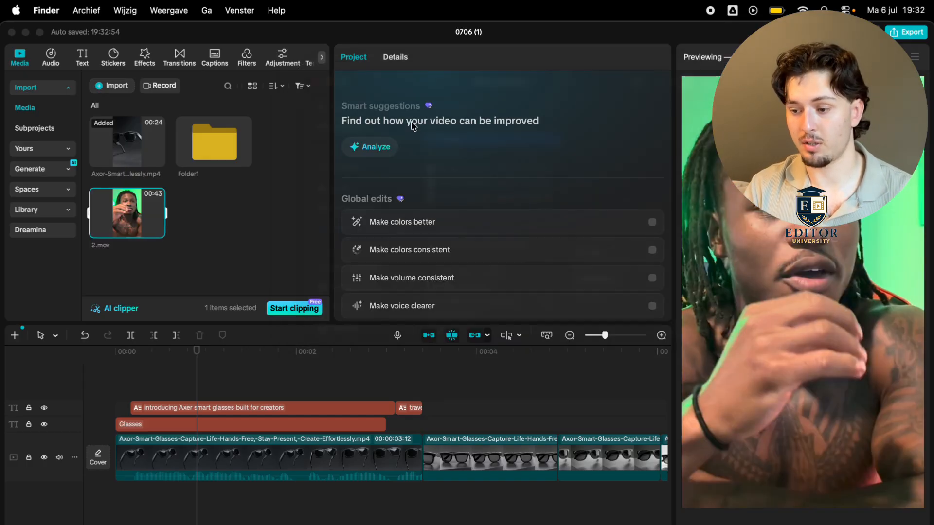
{"action": "left_click", "coordinate": [252, 381]}
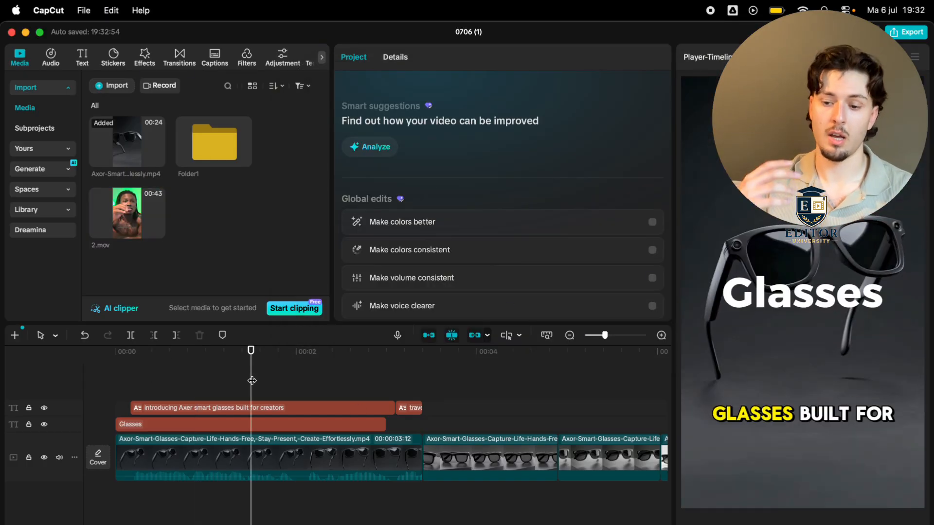